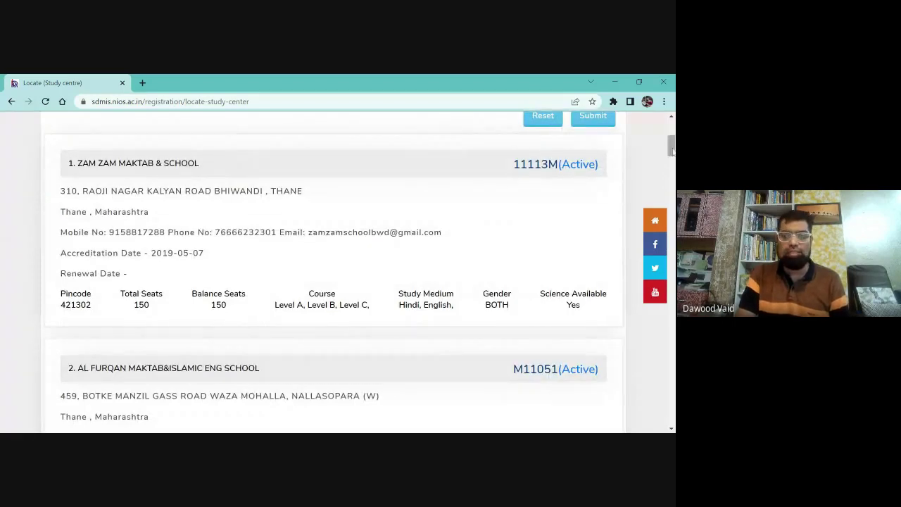
Step: Highlight Global English School's name, code and Mumbra address in the results, then go back
{"action": "scroll", "coordinate": [204, 205], "scroll_direction": "down", "scroll_amount": 6}
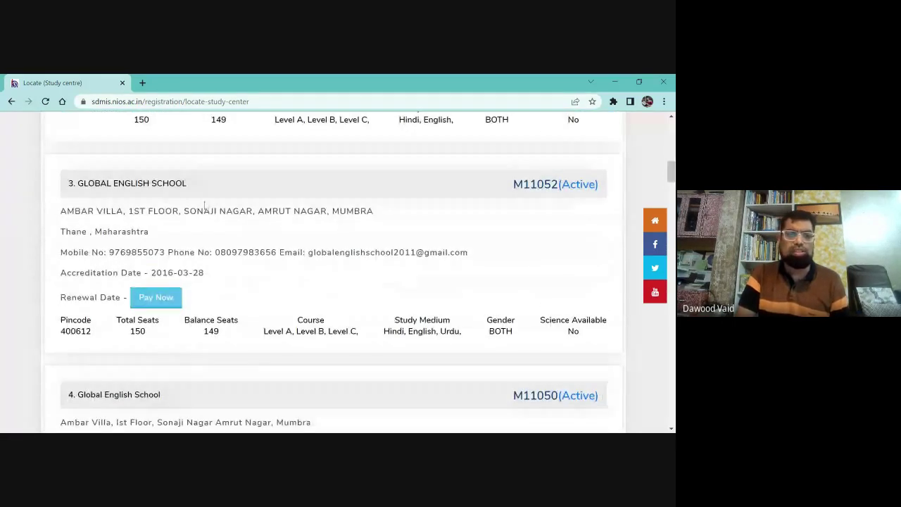
{"action": "left_click_drag", "start_coordinate": [78, 183], "coordinate": [209, 185]}
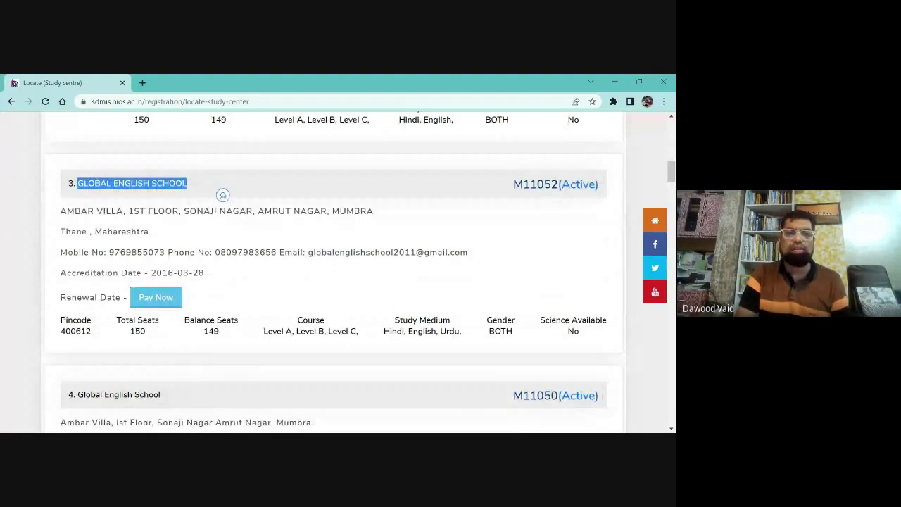
{"action": "left_click_drag", "start_coordinate": [375, 211], "coordinate": [62, 186]}
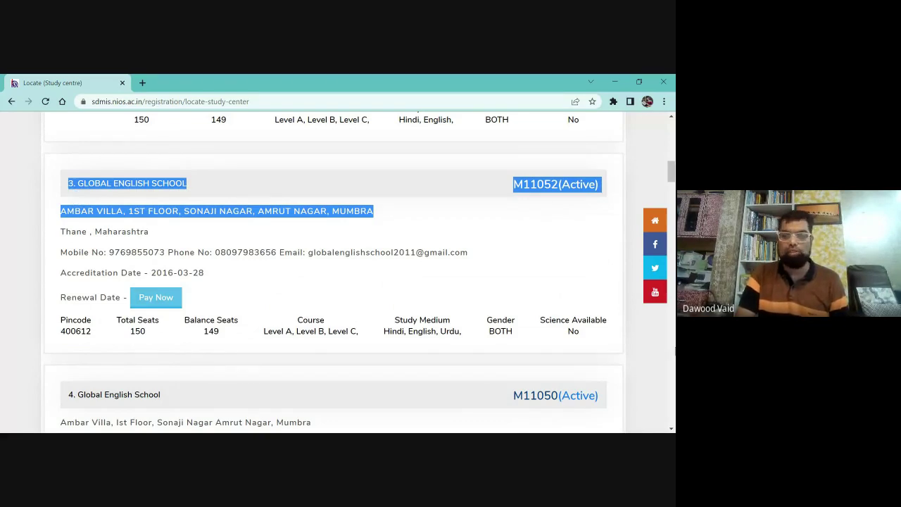
{"action": "left_click_drag", "start_coordinate": [670, 172], "coordinate": [671, 124]}
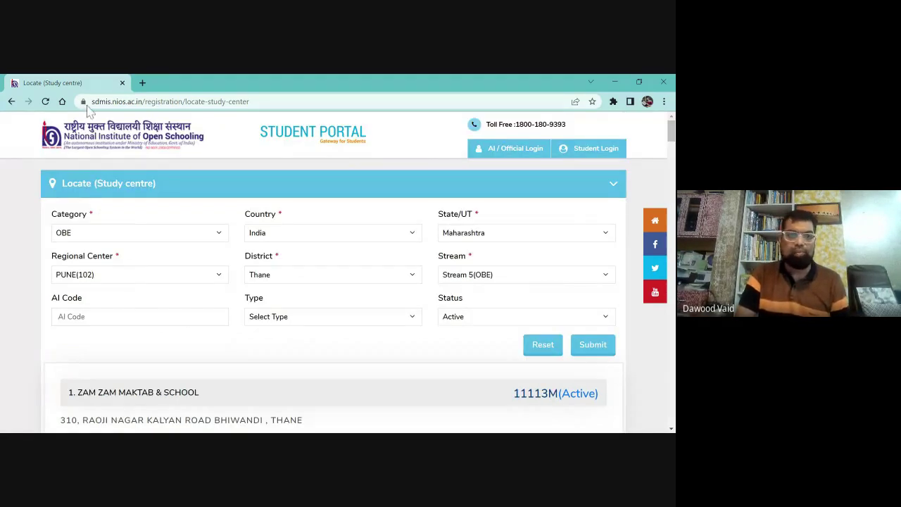
{"action": "left_click", "coordinate": [11, 102]}
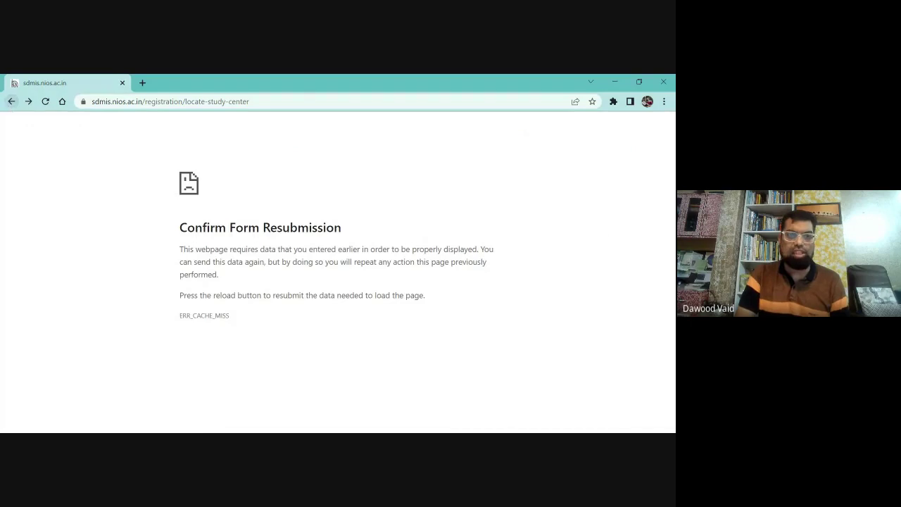
Step: Load nios.ac.in and open Admission > OBE Registrations > Apply for OBE Registration 2023-2024
{"action": "left_click", "coordinate": [139, 102]}
{"action": "type", "text": "nios.ac.in"}
{"action": "key", "text": "Return"}
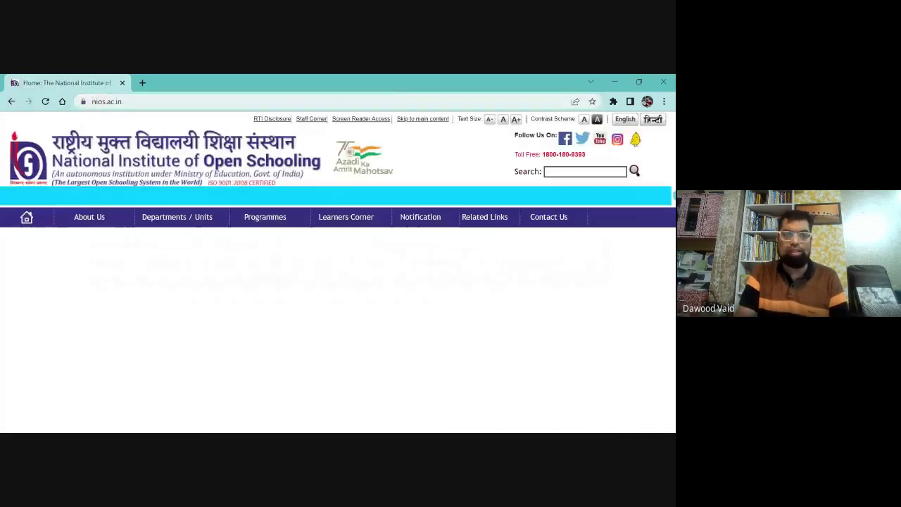
{"action": "mouse_move", "coordinate": [341, 217]}
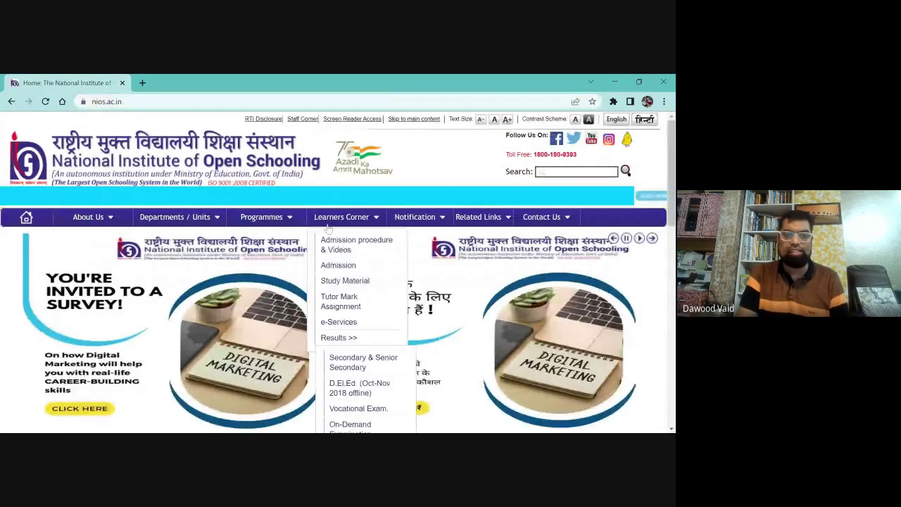
{"action": "left_click", "coordinate": [338, 266]}
{"action": "mouse_move", "coordinate": [73, 215]}
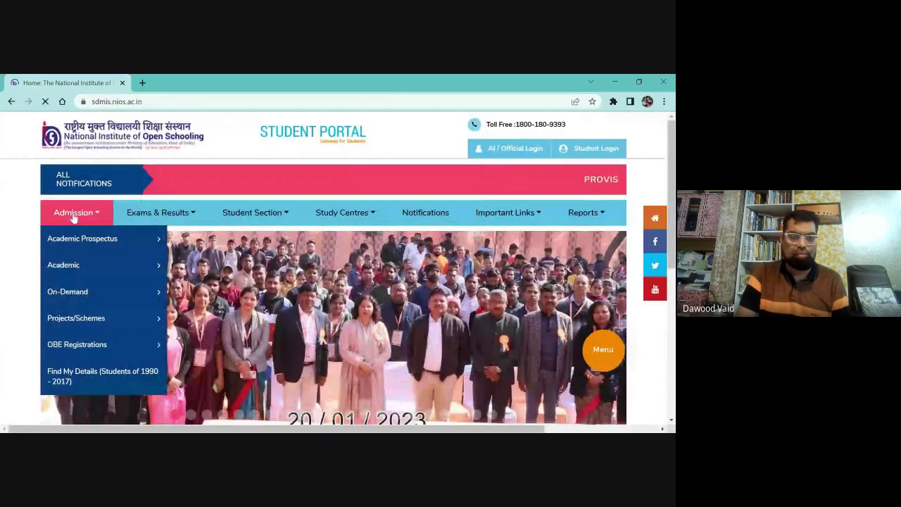
{"action": "mouse_move", "coordinate": [106, 344]}
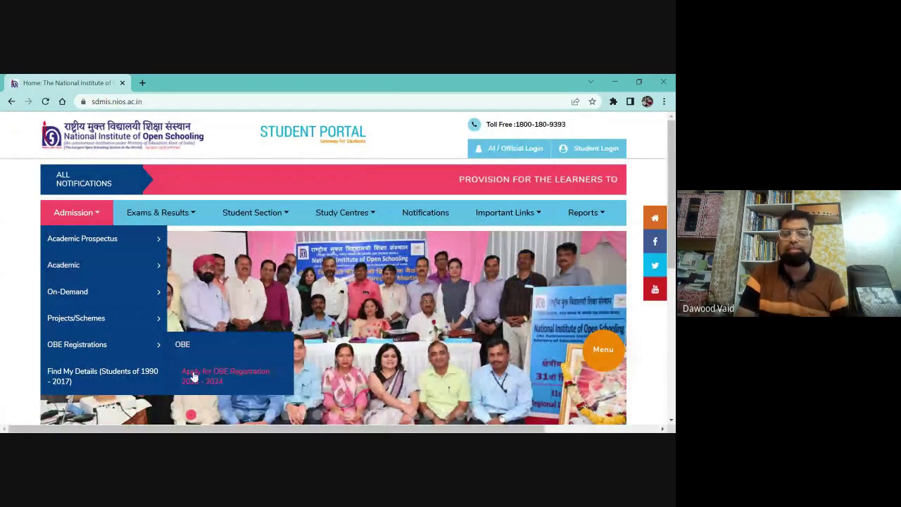
{"action": "left_click", "coordinate": [193, 377]}
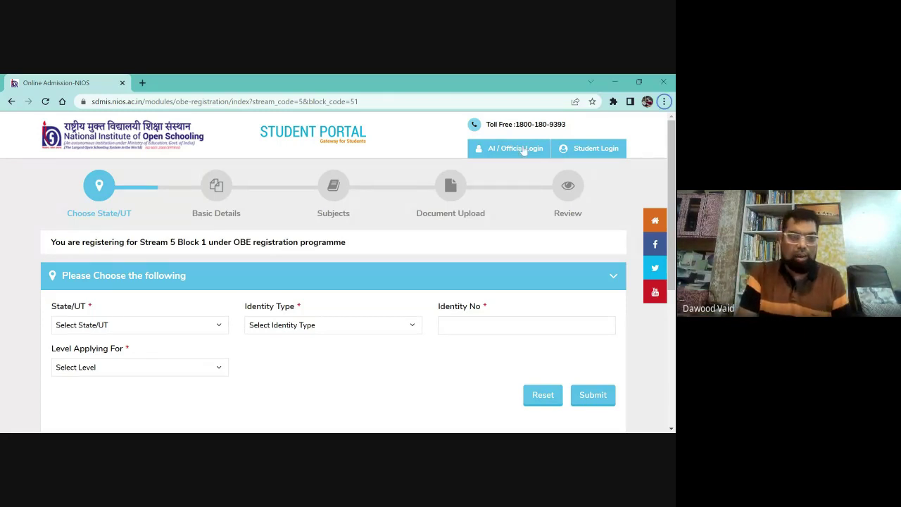
Step: Choose Maharashtra as State/UT and Aadhaar as identity type, pasting the candidate's Aadhaar number
{"action": "left_click", "coordinate": [199, 324]}
{"action": "type", "text": "ma"}
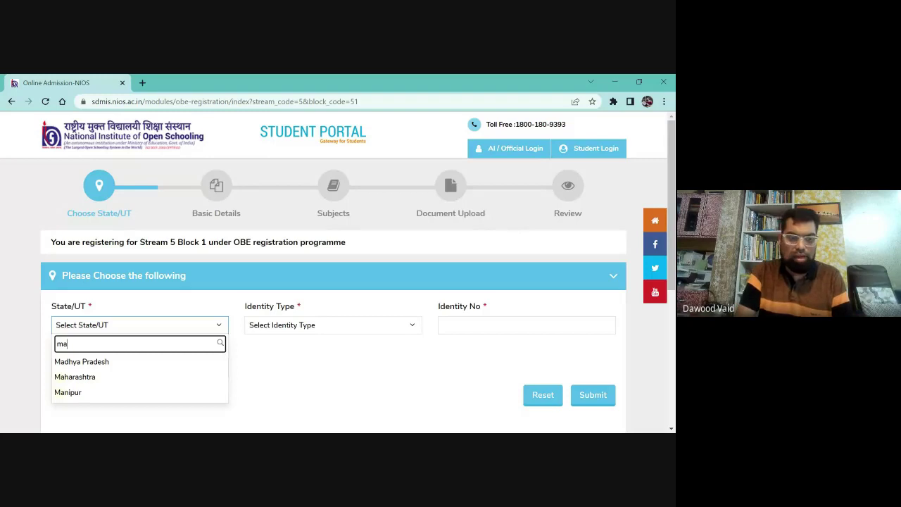
{"action": "left_click", "coordinate": [98, 377]}
{"action": "left_click", "coordinate": [308, 328]}
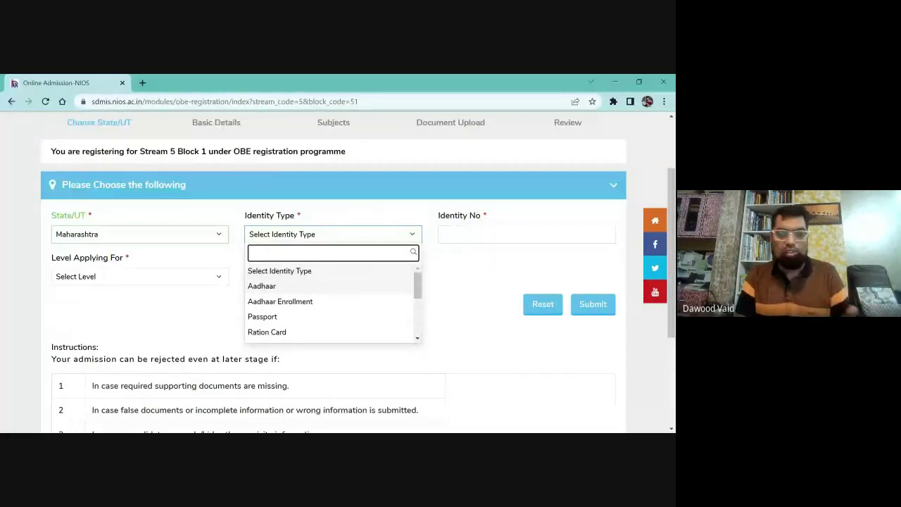
{"action": "left_click", "coordinate": [307, 286]}
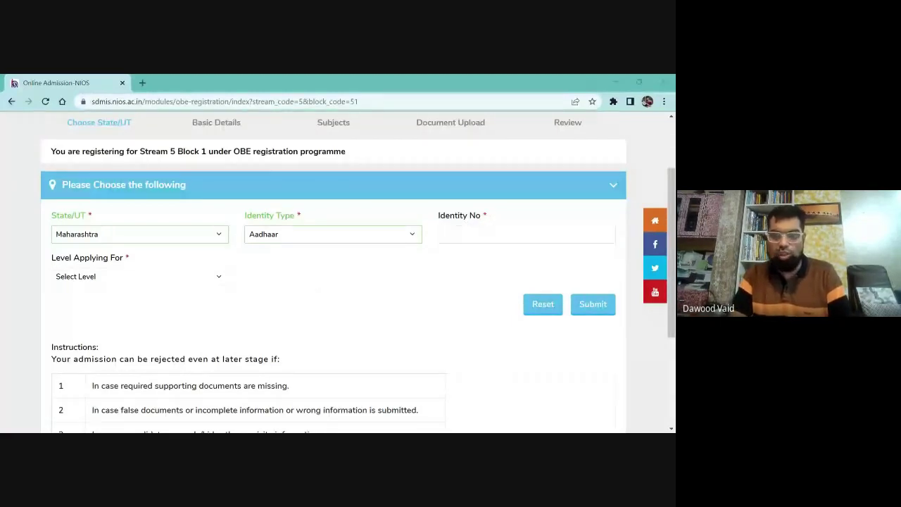
{"action": "left_click", "coordinate": [501, 233]}
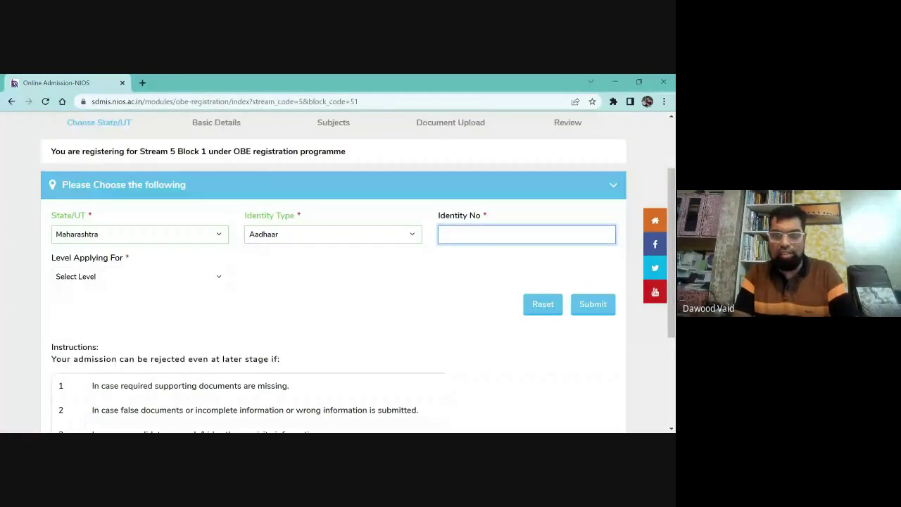
{"action": "key", "text": "ctrl+v"}
Step: Select Level B, submit the choices and confirm continuing with Stream 5 registration
{"action": "left_click", "coordinate": [189, 280]}
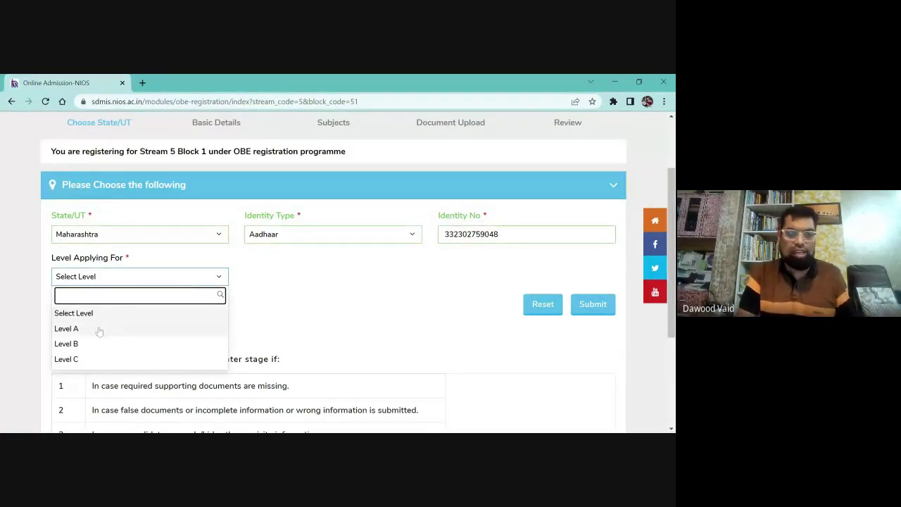
{"action": "left_click", "coordinate": [66, 343]}
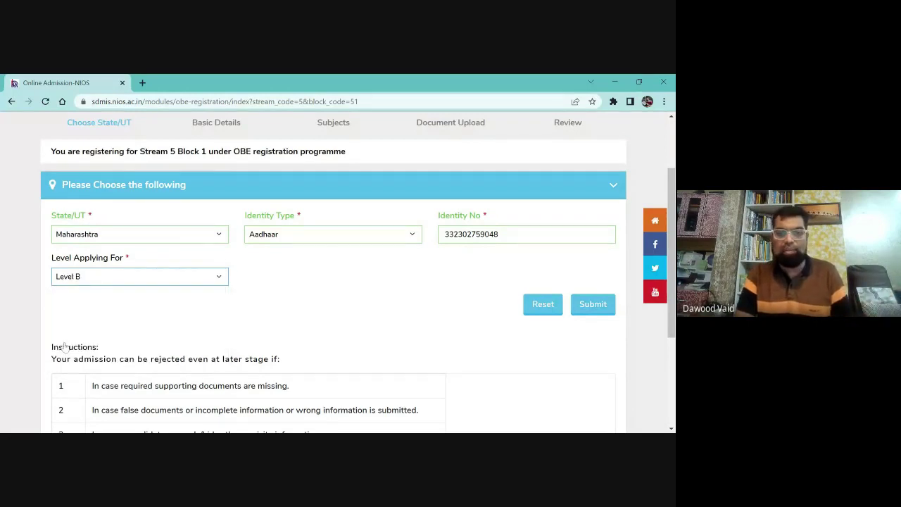
{"action": "left_click", "coordinate": [596, 306]}
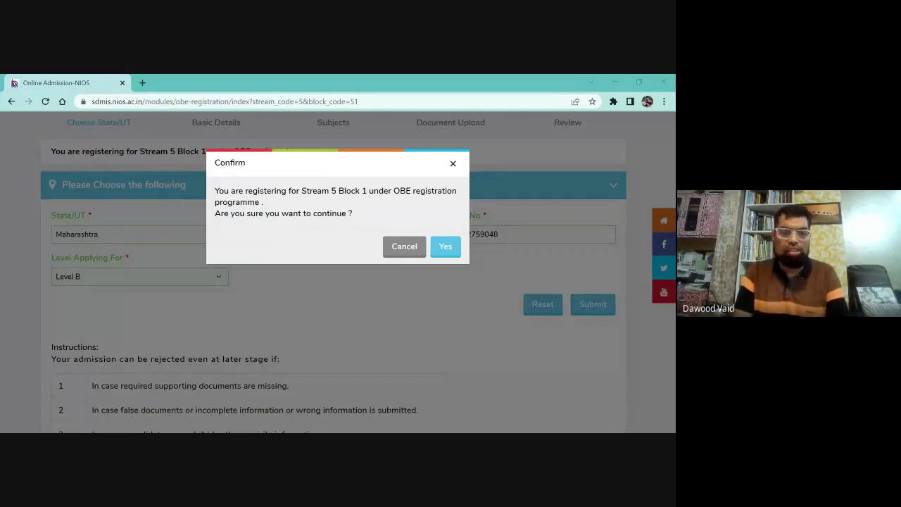
{"action": "left_click", "coordinate": [447, 247]}
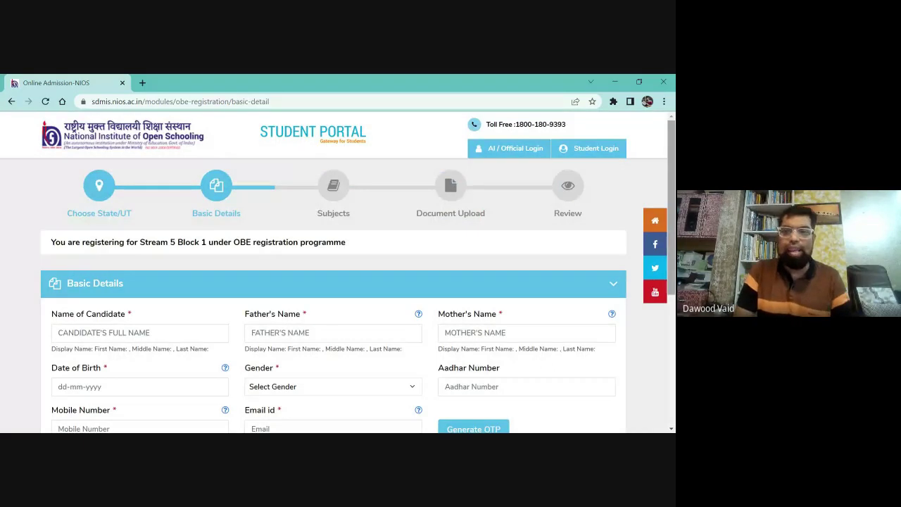
Step: Fill in the candidate's, father's and mother's names in Basic Details
{"action": "scroll", "coordinate": [338, 281], "scroll_direction": "down", "scroll_amount": 1}
{"action": "left_click", "coordinate": [140, 257]}
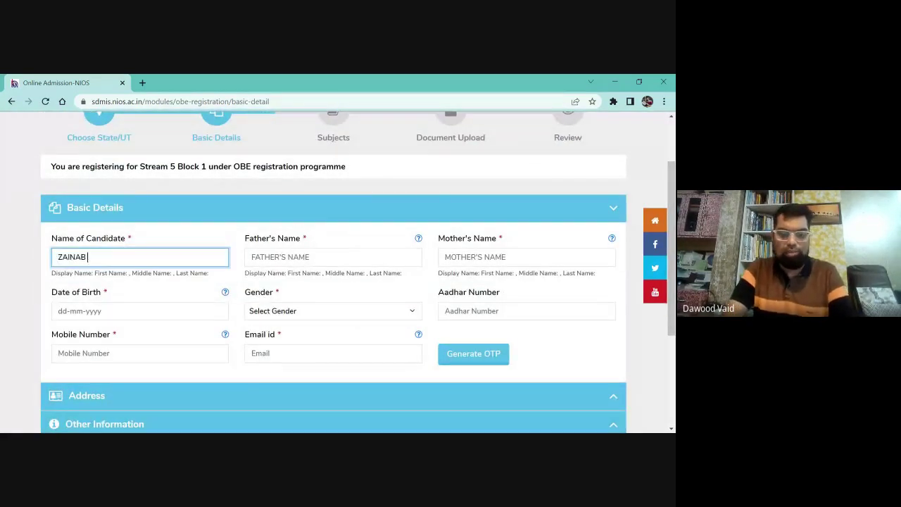
{"action": "key", "text": "Tab"}
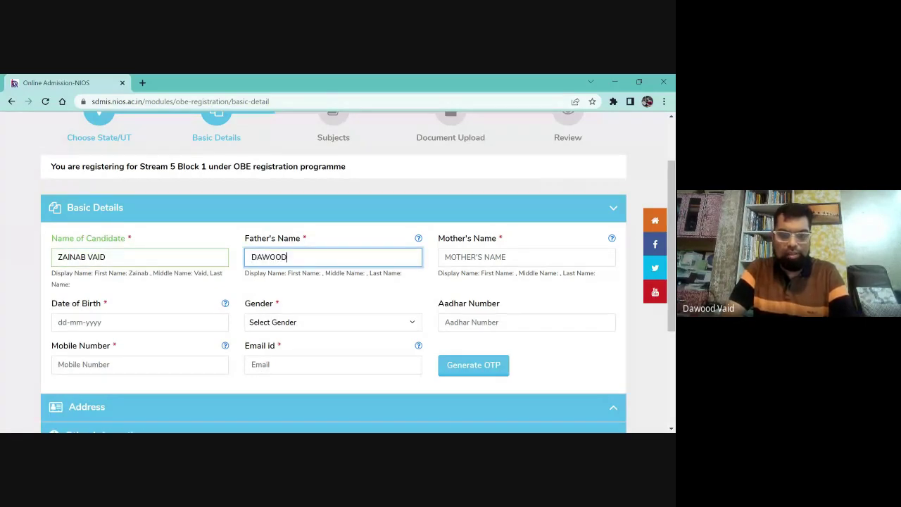
{"action": "key", "text": "Tab"}
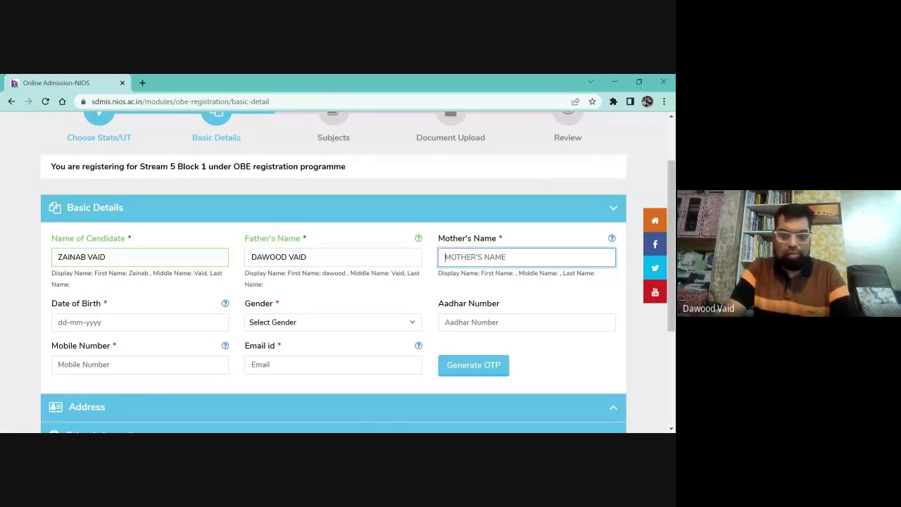
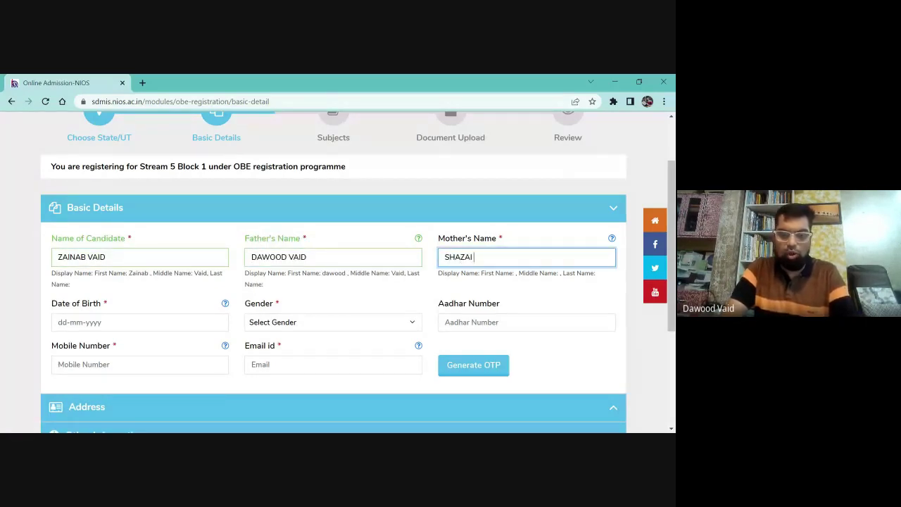
{"action": "left_click", "coordinate": [139, 322]}
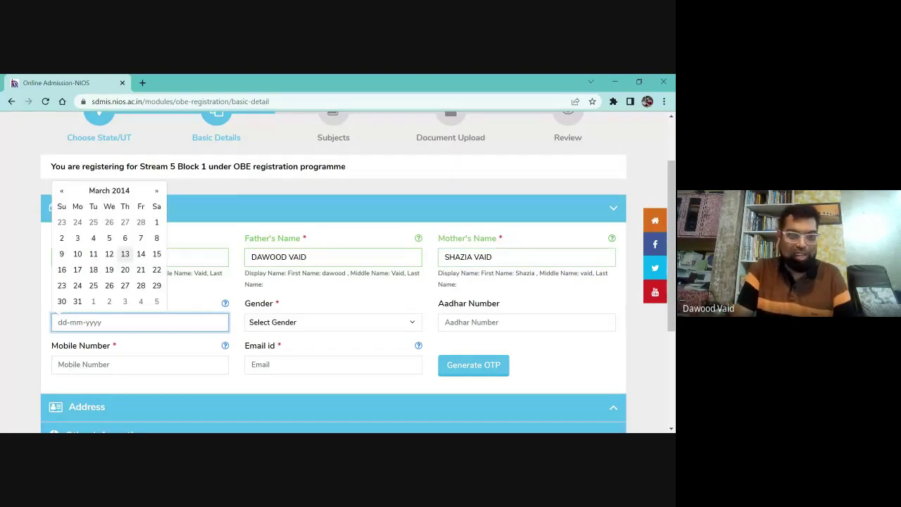
{"action": "left_click", "coordinate": [100, 191]}
{"action": "left_click", "coordinate": [62, 209]}
{"action": "left_click", "coordinate": [108, 209]}
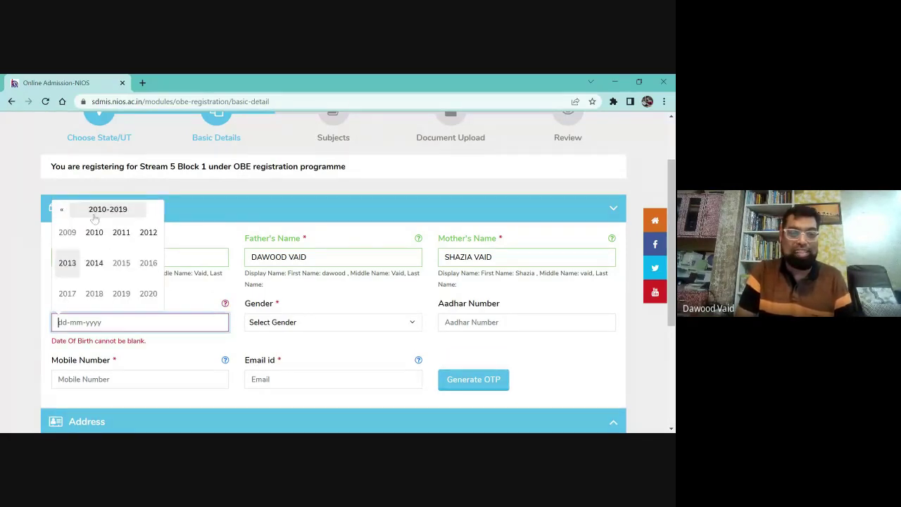
{"action": "left_click", "coordinate": [66, 232]}
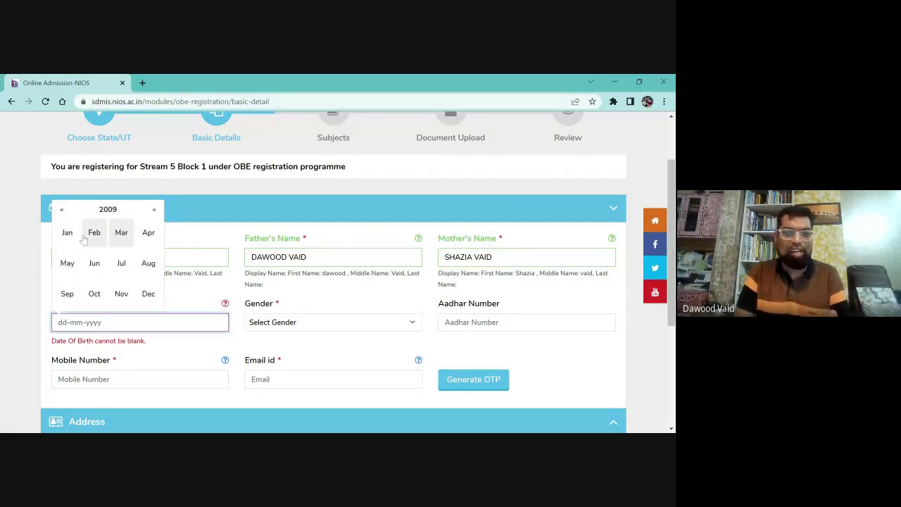
{"action": "left_click", "coordinate": [92, 294]}
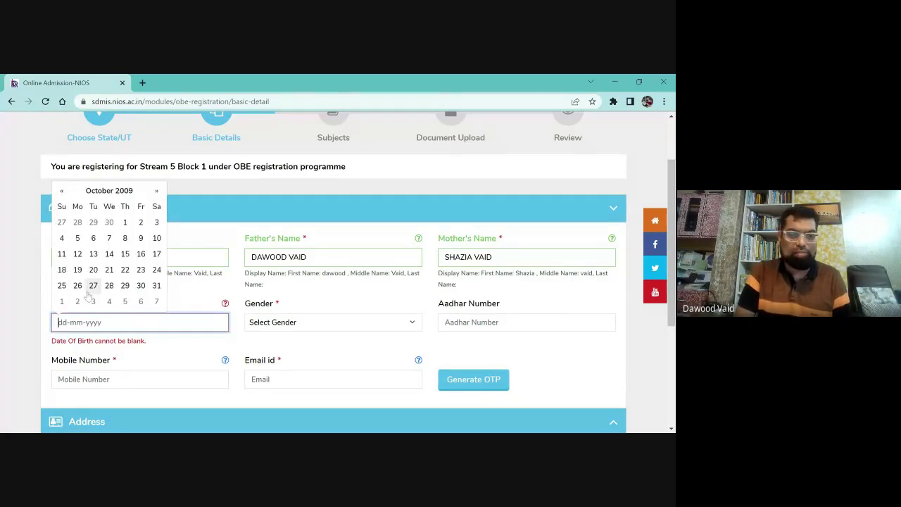
{"action": "left_click", "coordinate": [61, 190]}
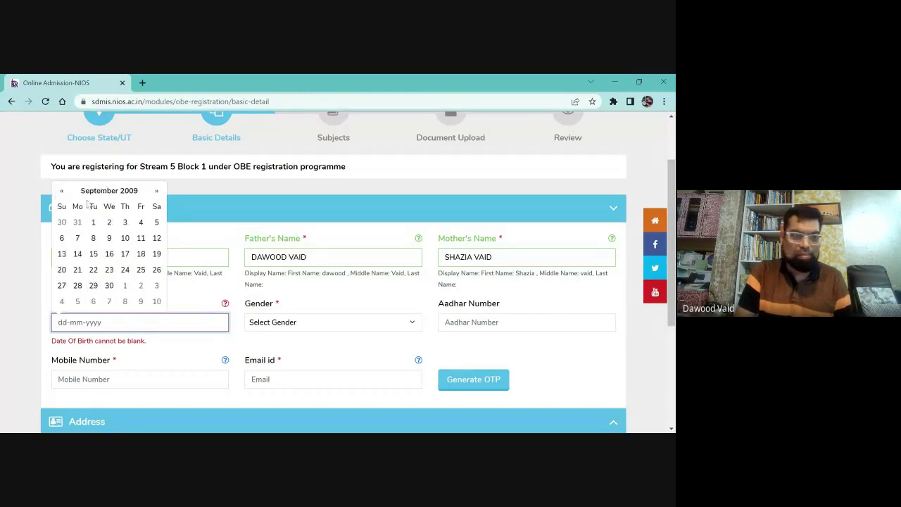
{"action": "left_click", "coordinate": [93, 238]}
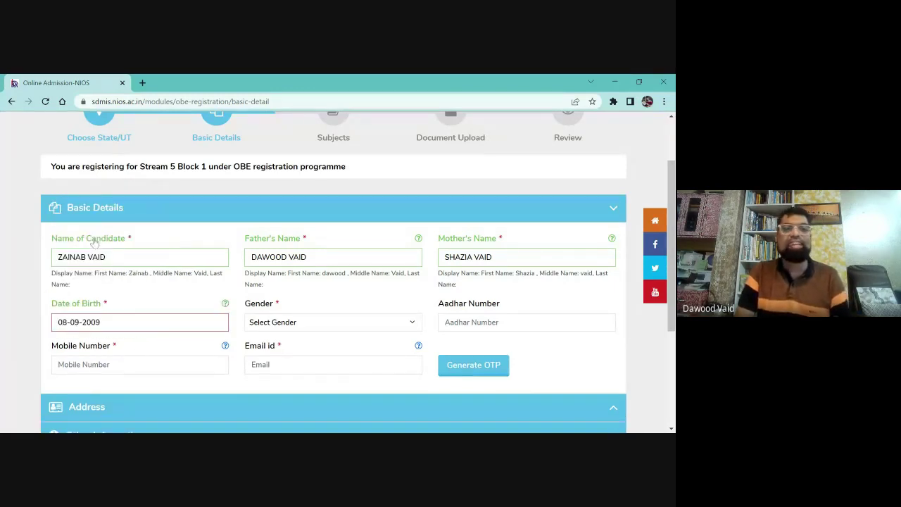
Step: Set gender to Female and paste the candidate's Aadhar number
{"action": "left_click", "coordinate": [311, 325]}
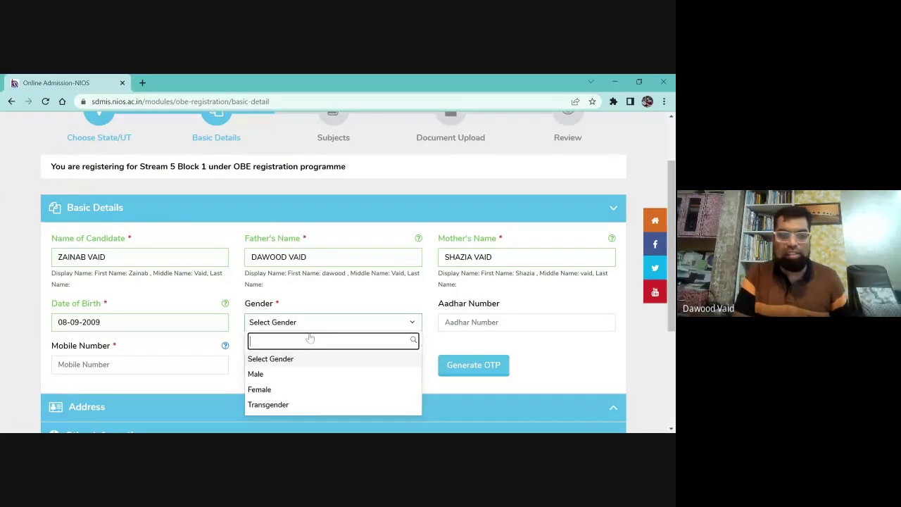
{"action": "left_click", "coordinate": [288, 391]}
{"action": "left_click", "coordinate": [474, 328]}
{"action": "key", "text": "ctrl+v"}
Step: Enter the candidate's mobile number and Gmail address, then request the verification OTPs
{"action": "scroll", "coordinate": [225, 249], "scroll_direction": "down", "scroll_amount": 2}
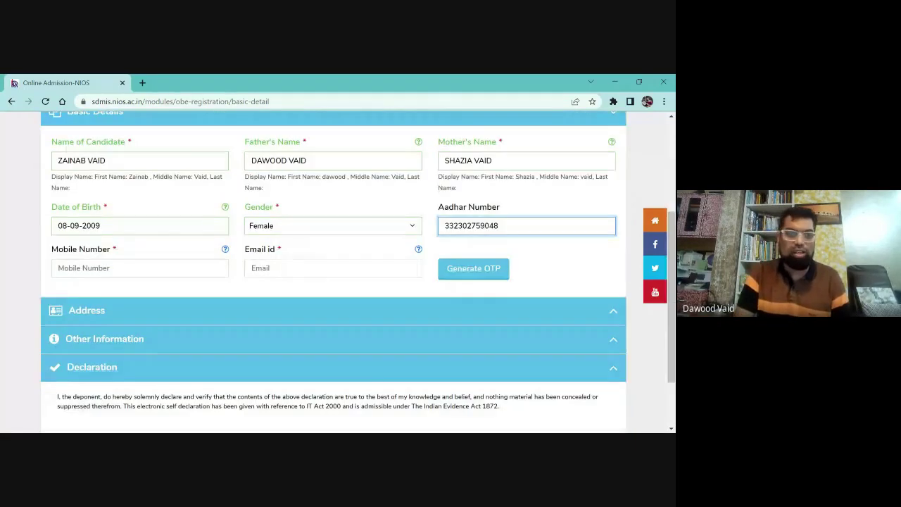
{"action": "left_click", "coordinate": [139, 267]}
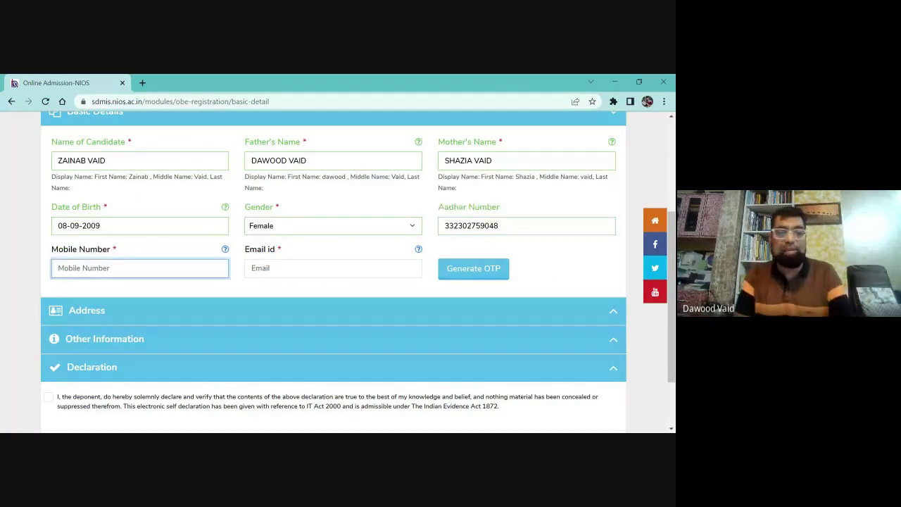
{"action": "key", "text": "alt+Tab"}
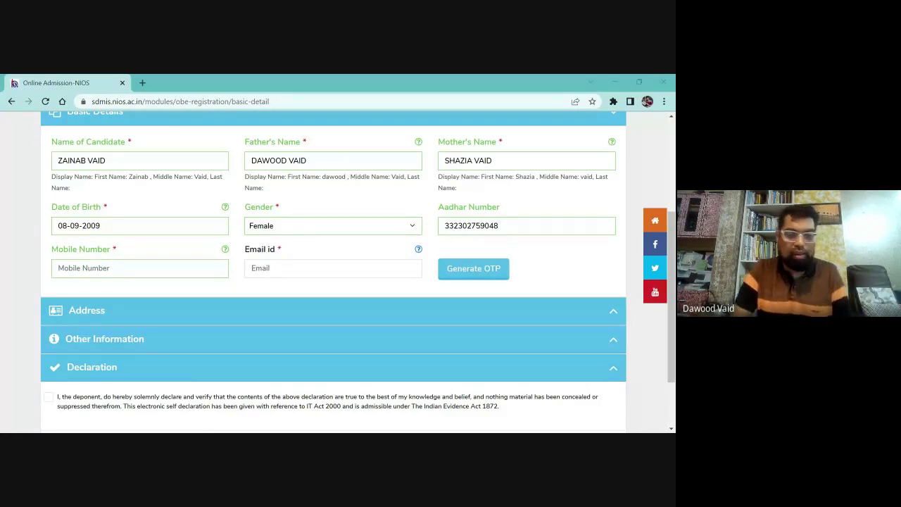
{"action": "left_click", "coordinate": [140, 267]}
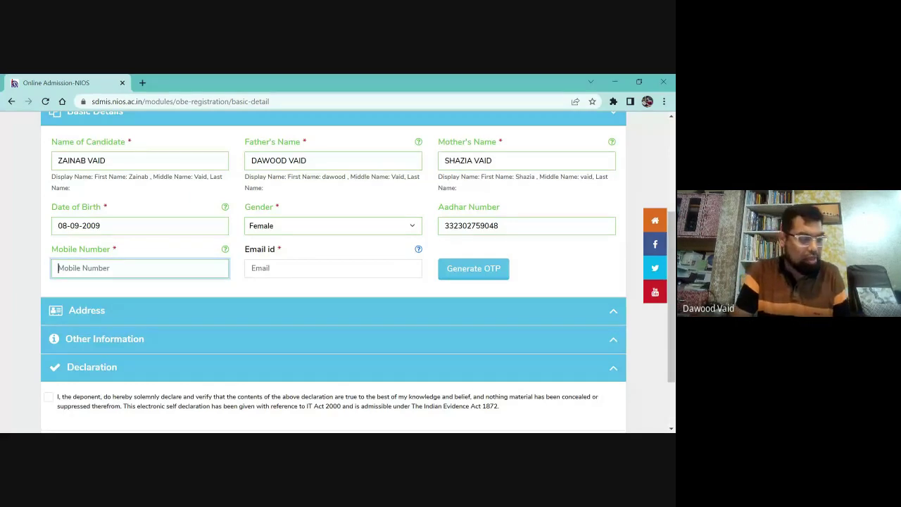
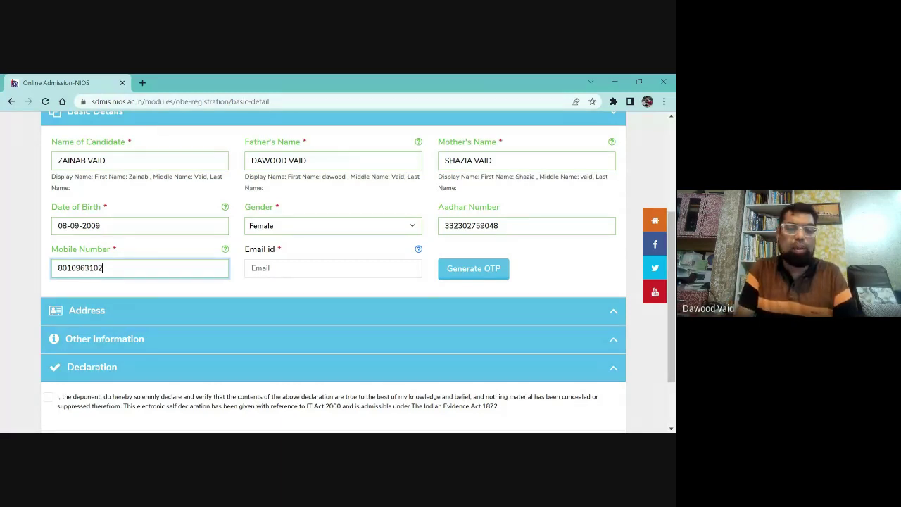
{"action": "left_click", "coordinate": [285, 269]}
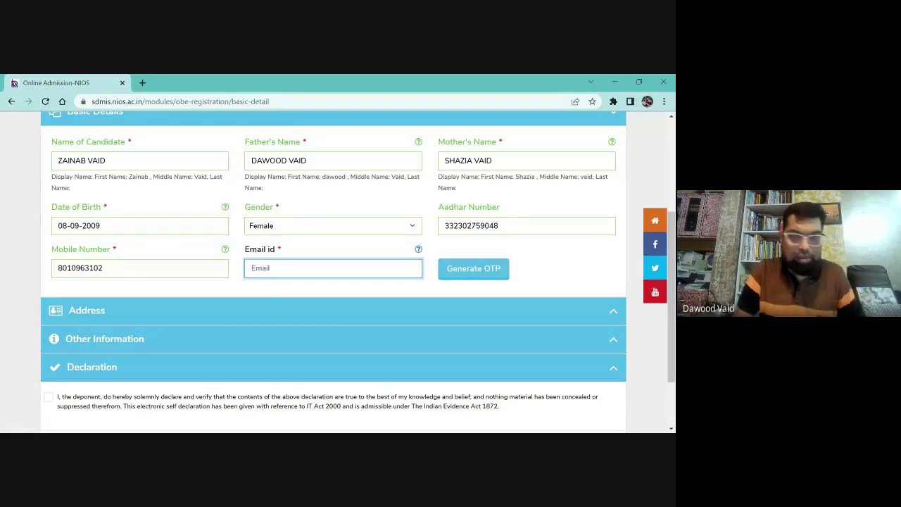
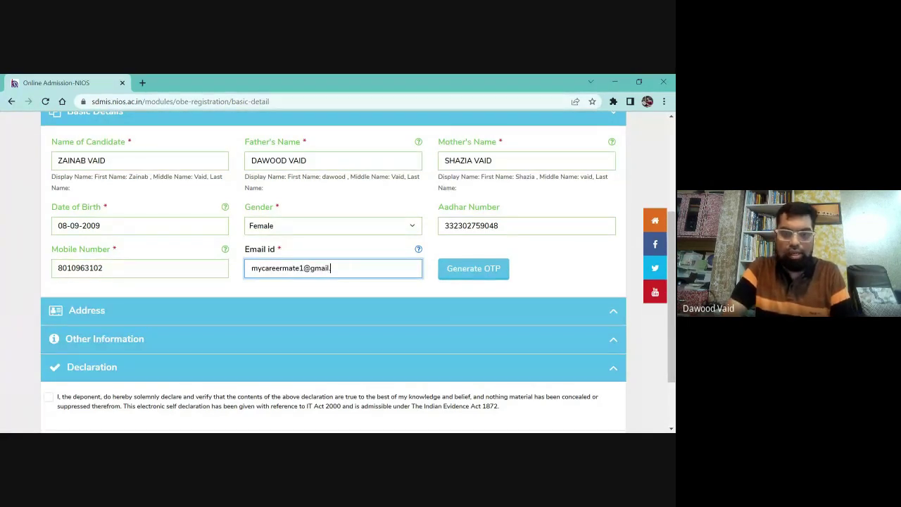
{"action": "left_click", "coordinate": [456, 272]}
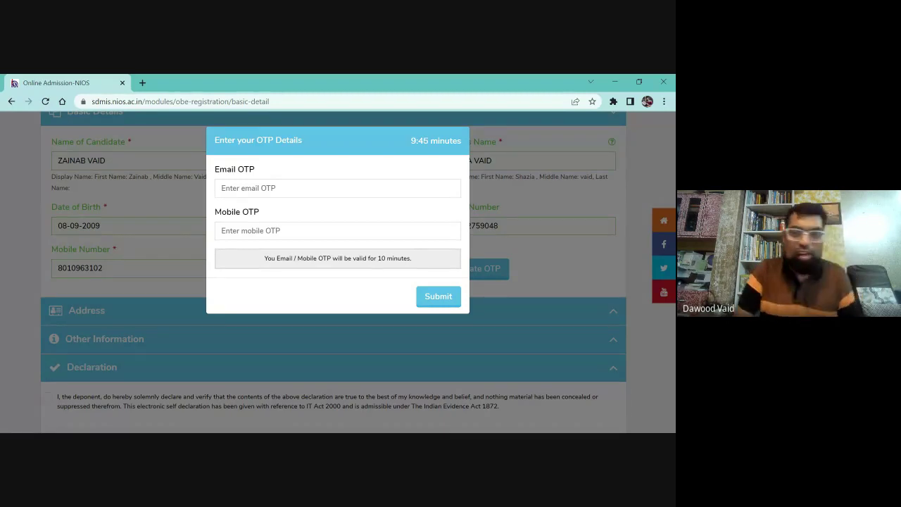
Step: Enter the emailed verification code in the Email OTP field, then move to Mobile OTP
{"action": "left_click", "coordinate": [365, 188]}
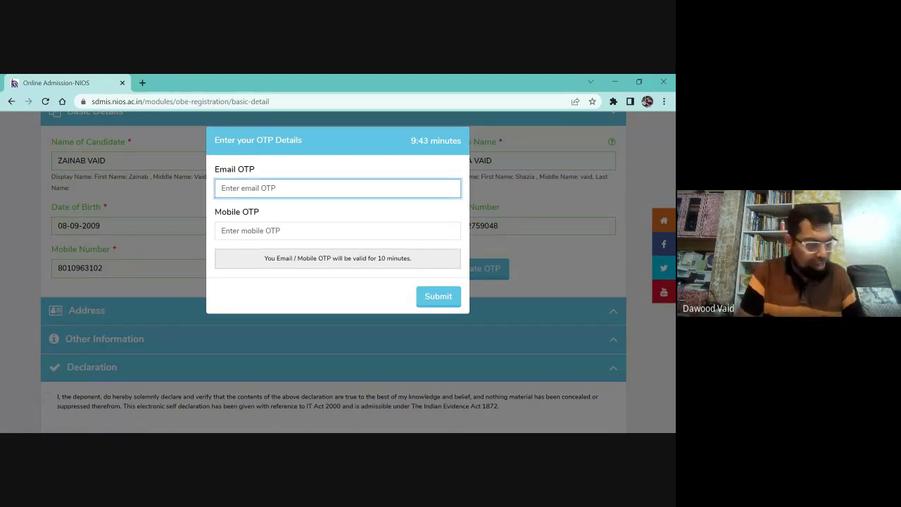
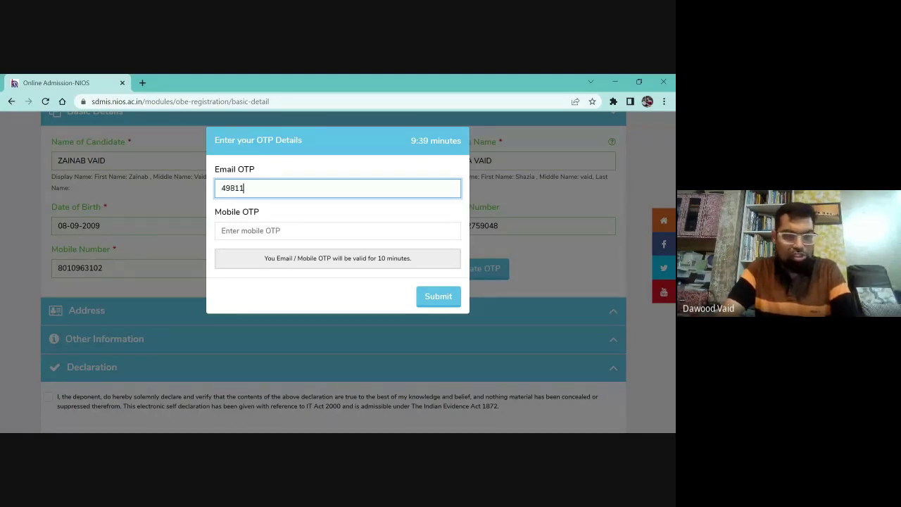
{"action": "left_click", "coordinate": [338, 231]}
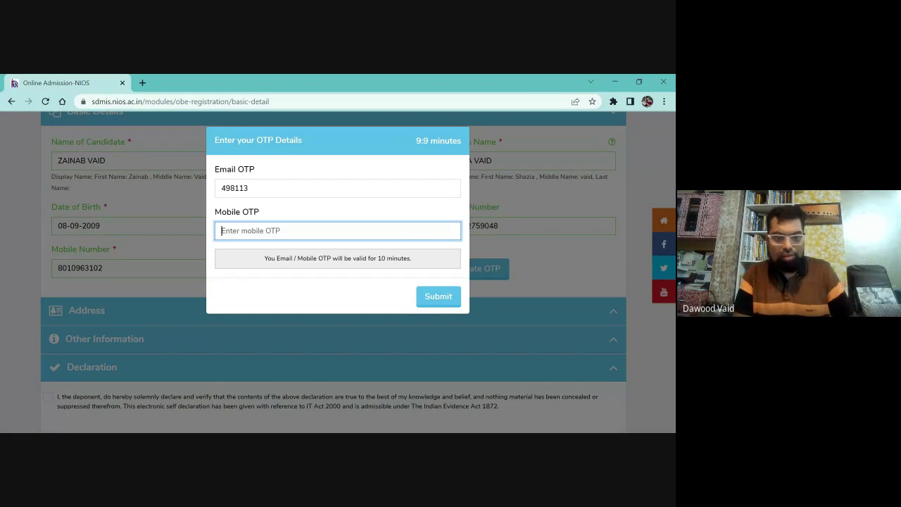
Step: Check other windows for the mobile OTP, then submit the OTP details for verification
{"action": "key", "text": "alt+Tab"}
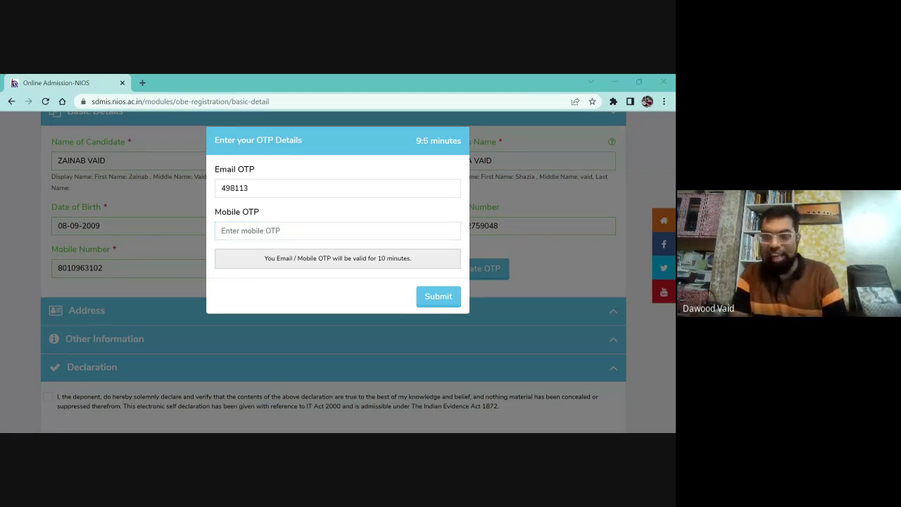
{"action": "key", "text": "alt+Tab"}
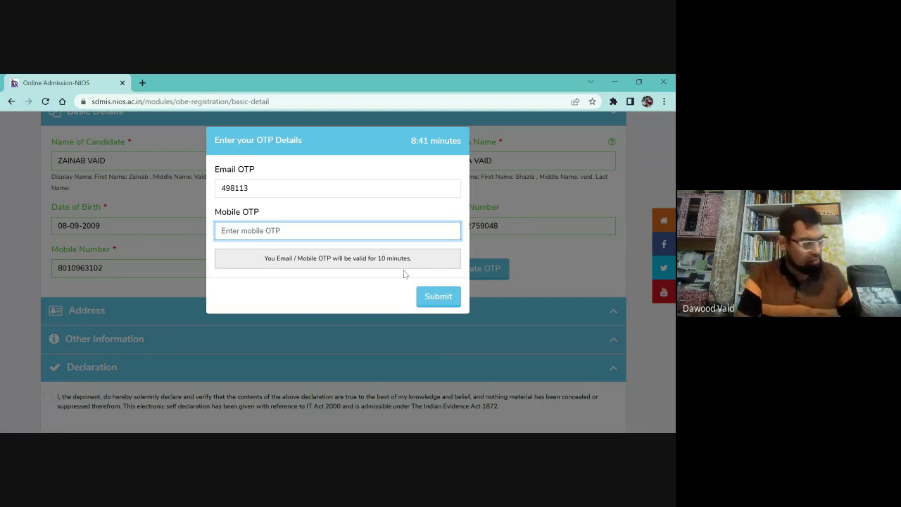
{"action": "key", "text": "alt+Tab"}
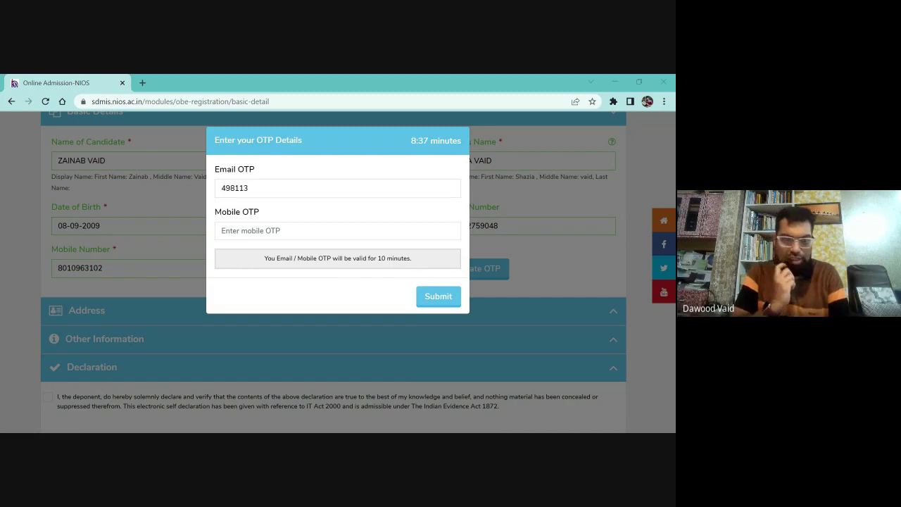
{"action": "key", "text": "alt+Tab"}
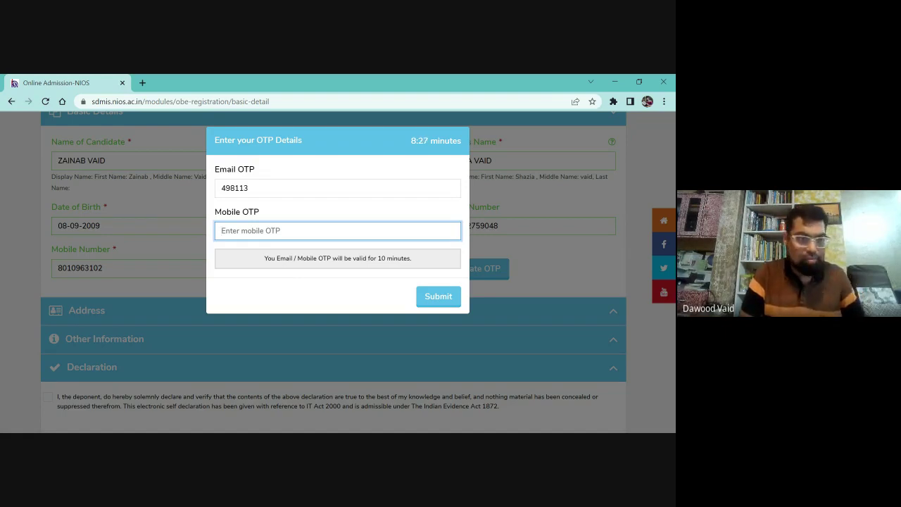
{"action": "key", "text": "alt+Tab"}
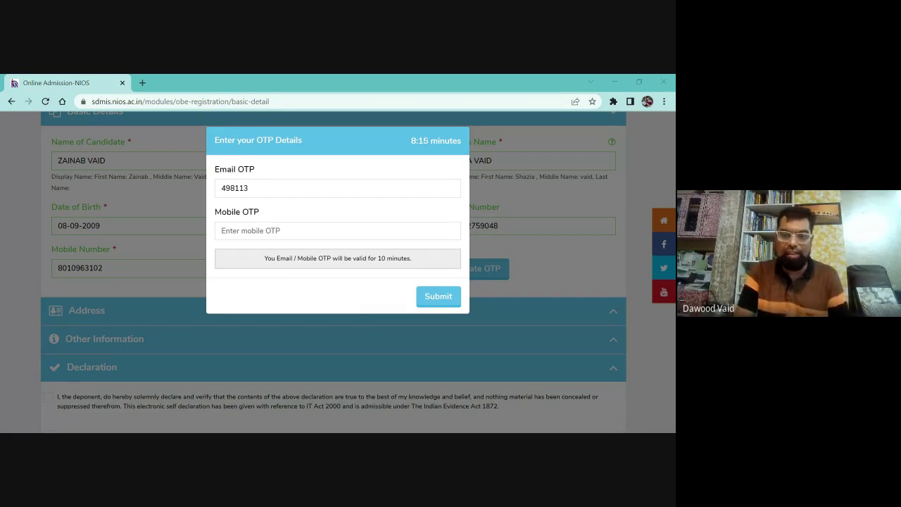
{"action": "left_click", "coordinate": [338, 230]}
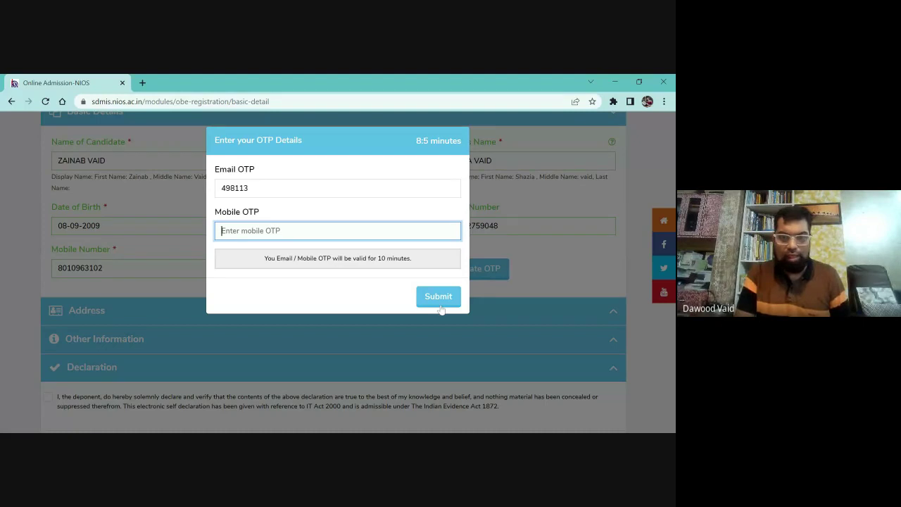
{"action": "left_click", "coordinate": [440, 301]}
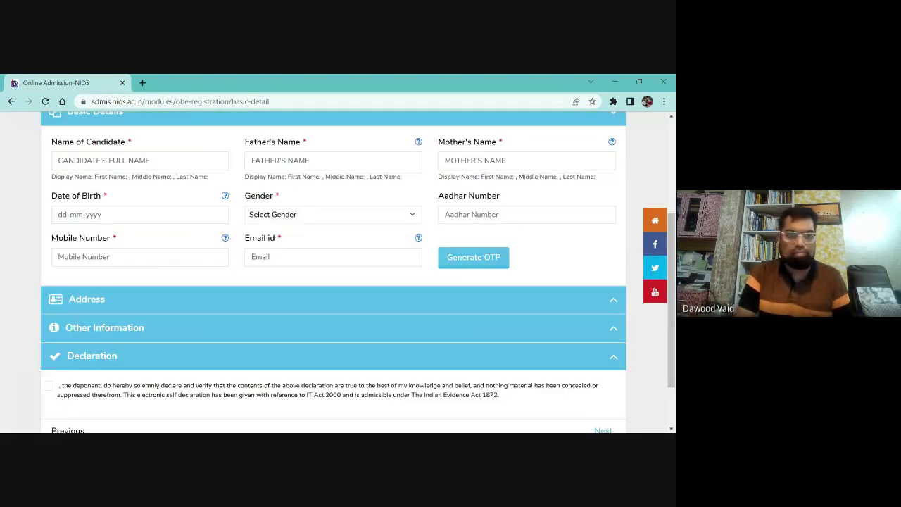
Step: Open Student Login and replace the saved username with the candidate's e-mail address
{"action": "left_click", "coordinate": [140, 161]}
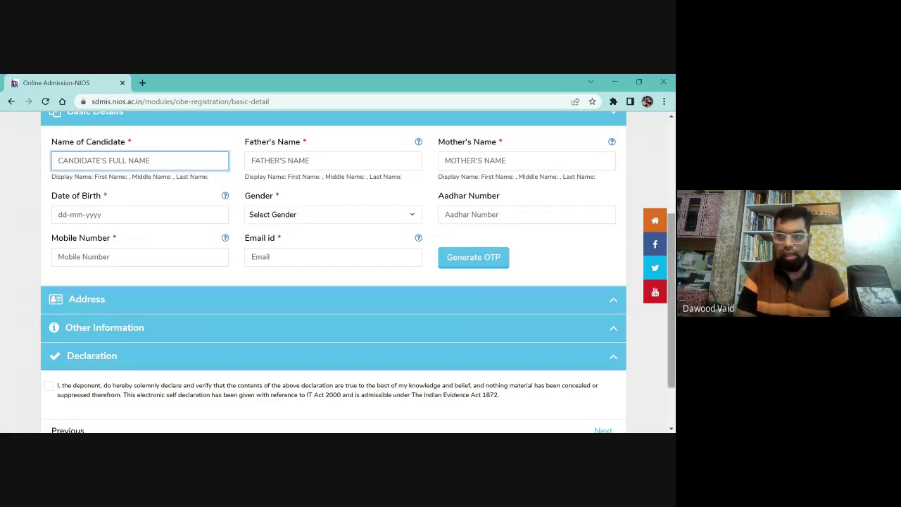
{"action": "scroll", "coordinate": [598, 184], "scroll_direction": "up", "scroll_amount": 3}
{"action": "left_click", "coordinate": [581, 152]}
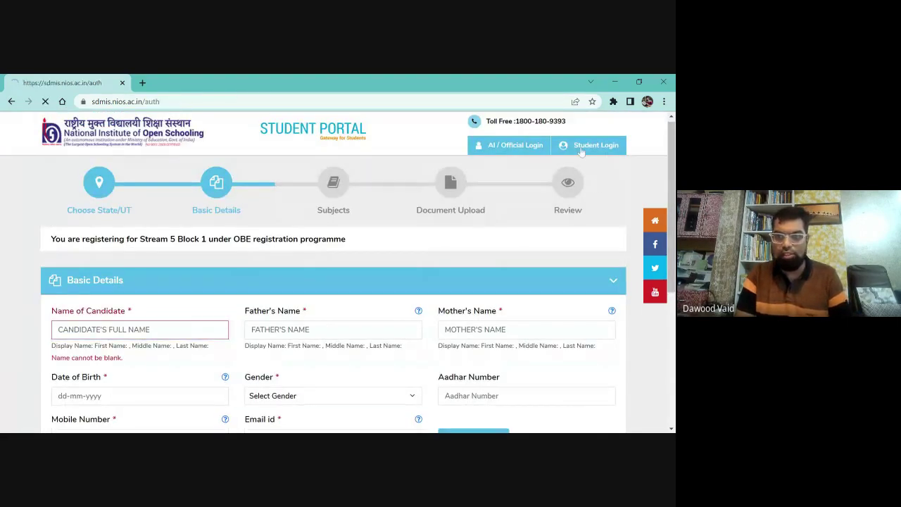
{"action": "left_click", "coordinate": [334, 254]}
{"action": "key", "text": "BackSpace"}
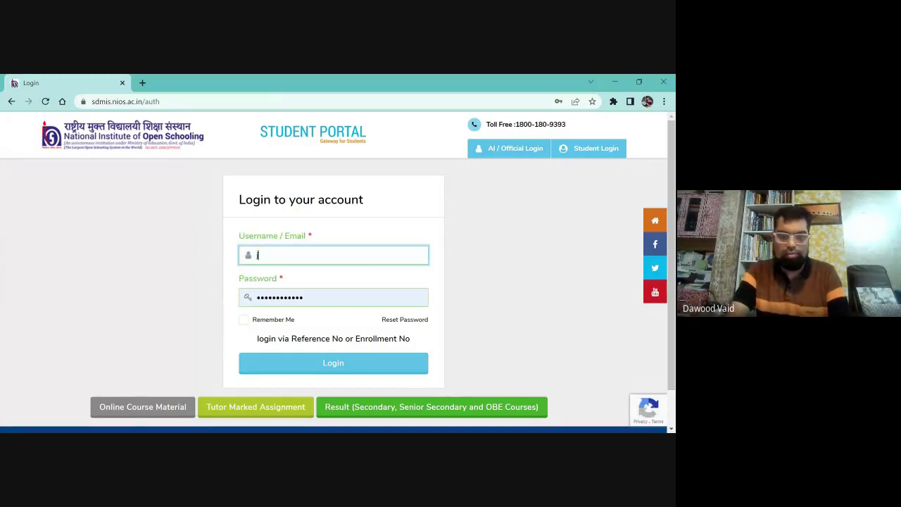
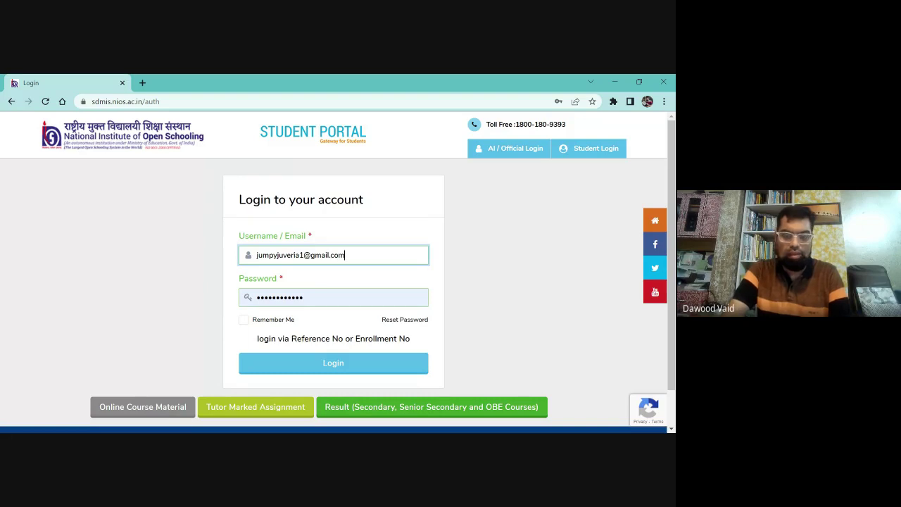
{"action": "left_click", "coordinate": [141, 102]}
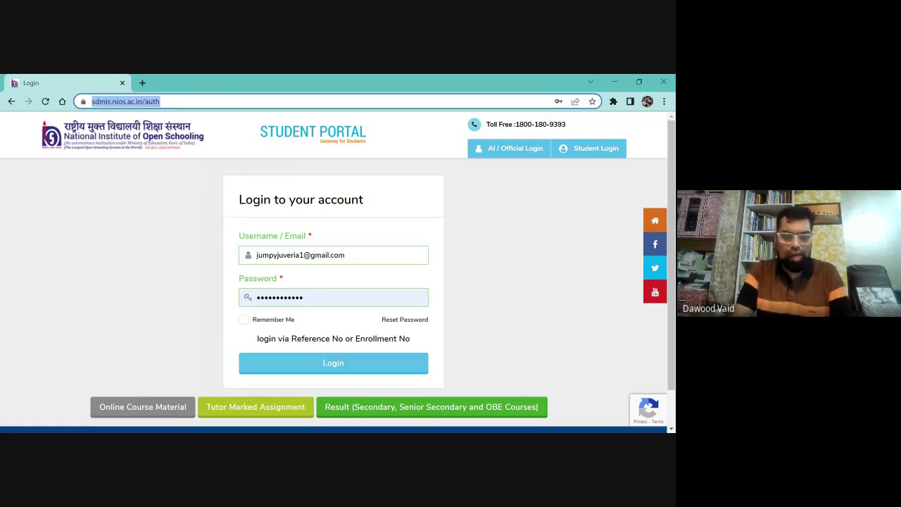
Step: Go to nios.ac.in and reopen the OBE Registration 2023-2024 application form
{"action": "type", "text": "n"}
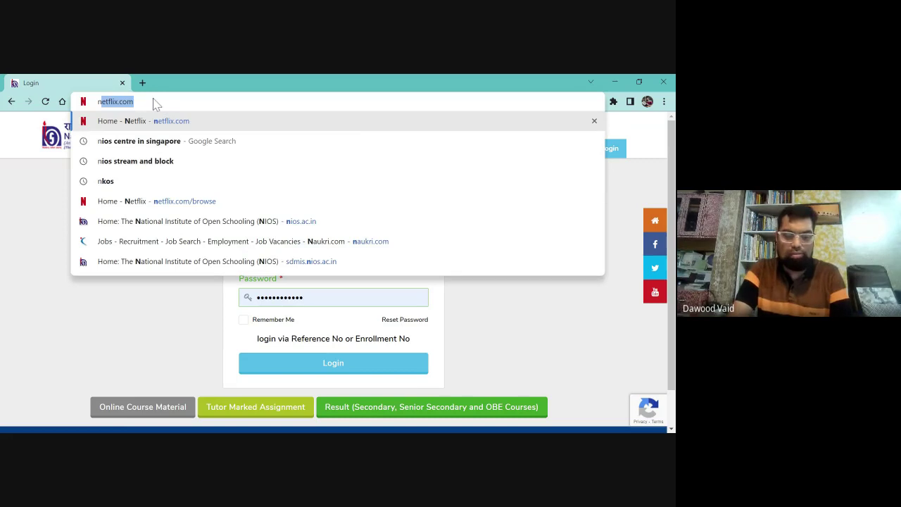
{"action": "key", "text": "BackSpace"}
{"action": "key", "text": "Escape"}
{"action": "type", "text": "nios.ac.in"}
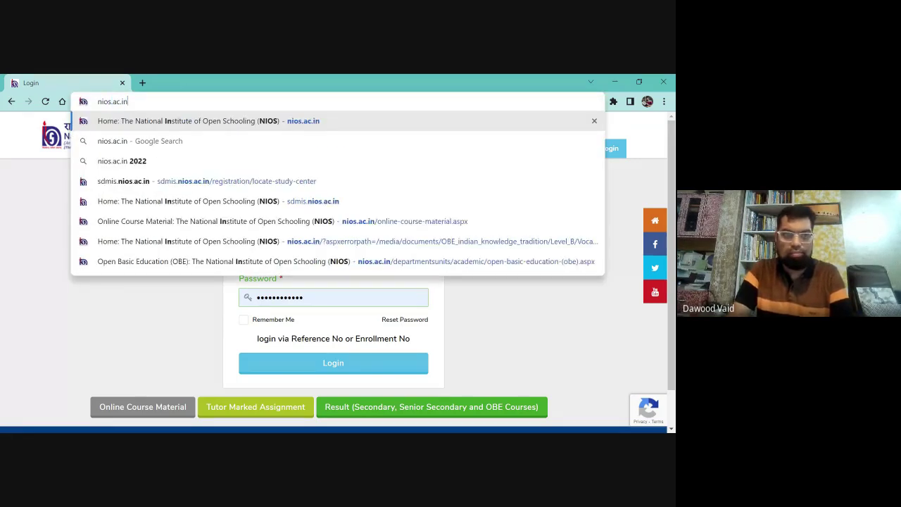
{"action": "key", "text": "Return"}
{"action": "mouse_move", "coordinate": [342, 215]}
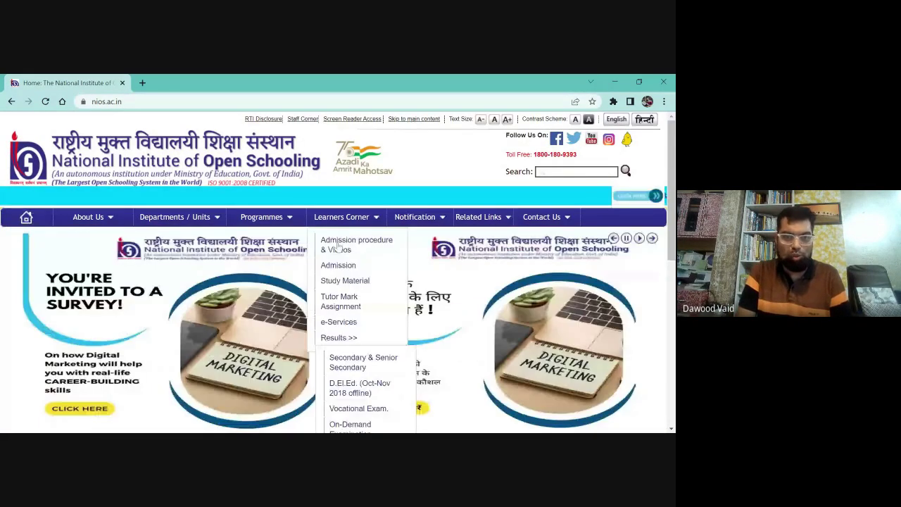
{"action": "left_click", "coordinate": [341, 266]}
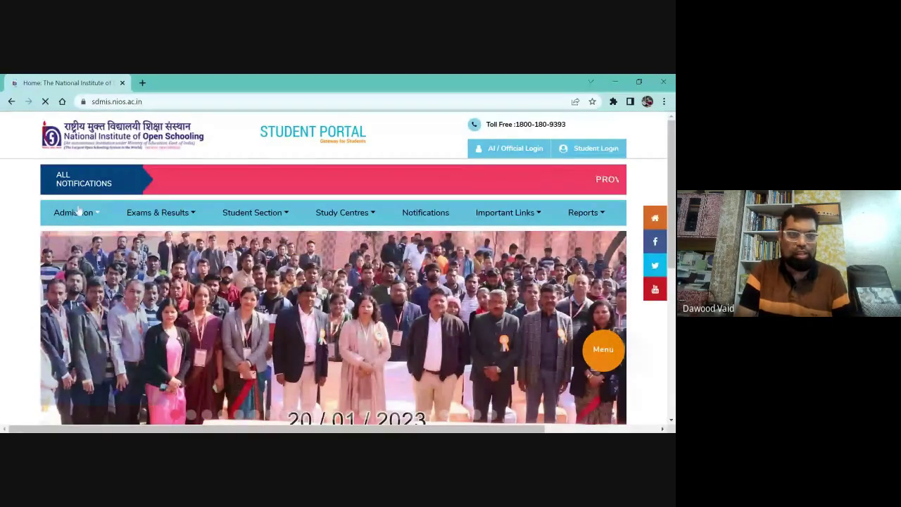
{"action": "left_click", "coordinate": [73, 212]}
{"action": "mouse_move", "coordinate": [60, 343]}
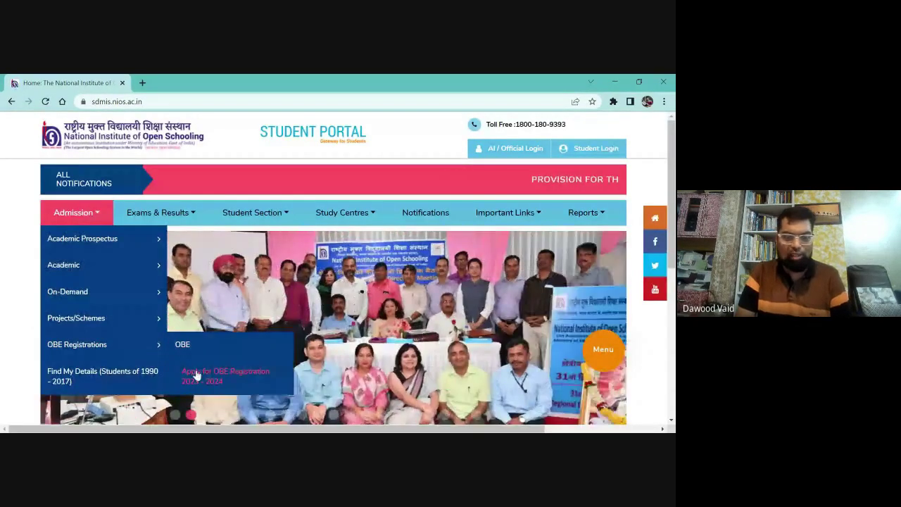
{"action": "left_click", "coordinate": [192, 373]}
Step: Choose Maharashtra and Aadhaar identity type, pasting the candidate's Aadhaar number
{"action": "left_click", "coordinate": [169, 324]}
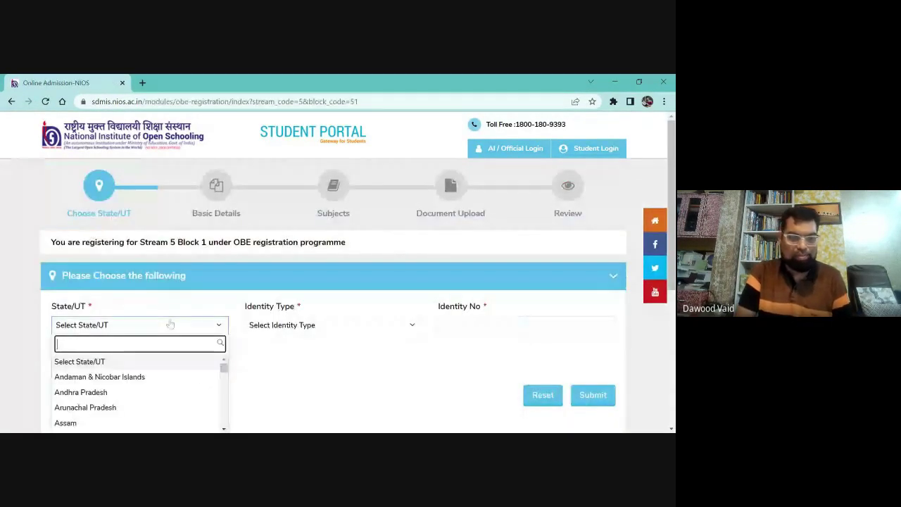
{"action": "type", "text": "ma"}
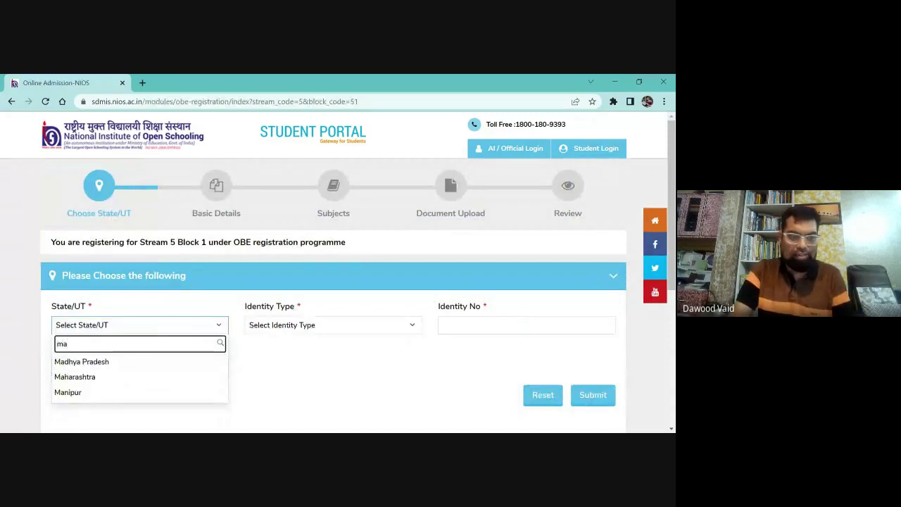
{"action": "left_click", "coordinate": [105, 376]}
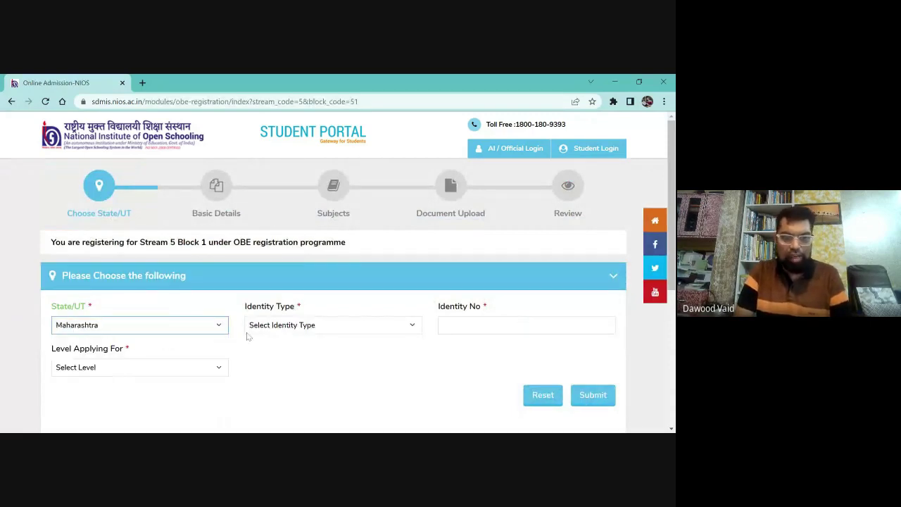
{"action": "left_click", "coordinate": [317, 326]}
{"action": "left_click", "coordinate": [276, 378]}
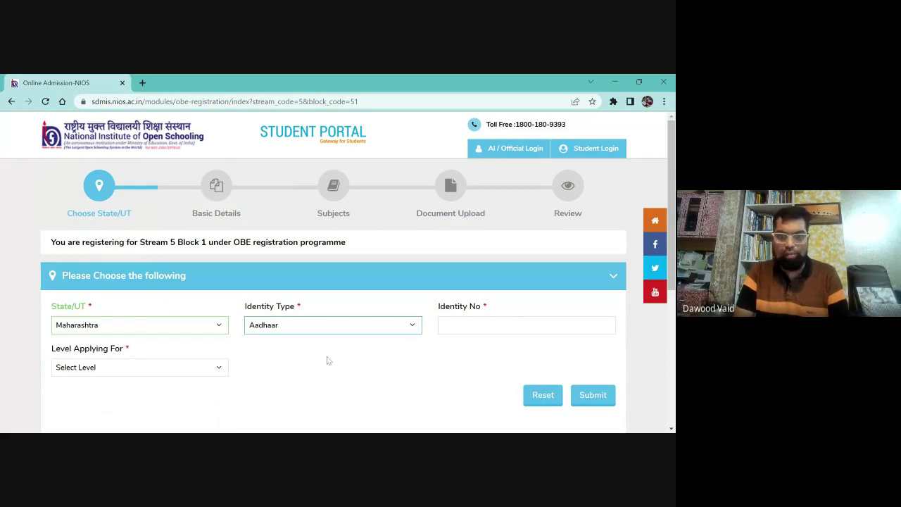
{"action": "left_click", "coordinate": [524, 325]}
{"action": "key", "text": "ctrl+v"}
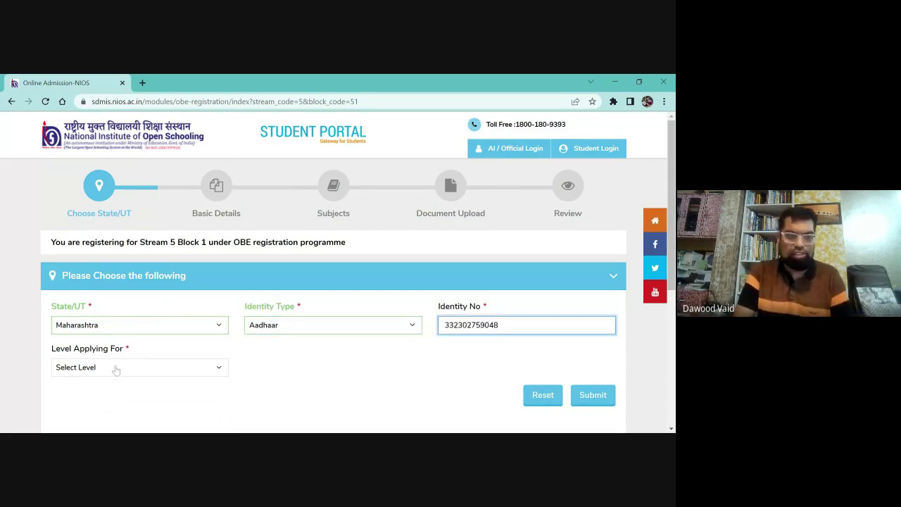
Step: Set the level to Level B instead of Level A and submit the choices
{"action": "left_click", "coordinate": [116, 370]}
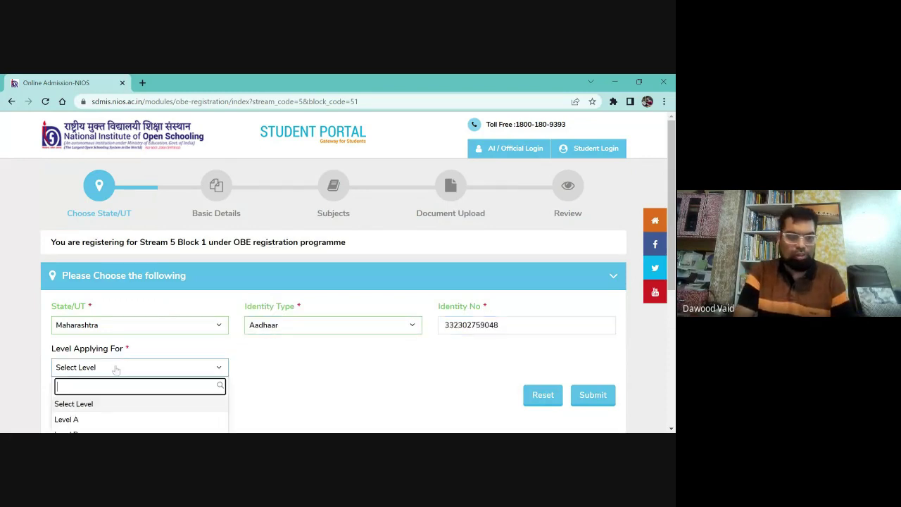
{"action": "left_click", "coordinate": [67, 419]}
{"action": "left_click", "coordinate": [217, 366]}
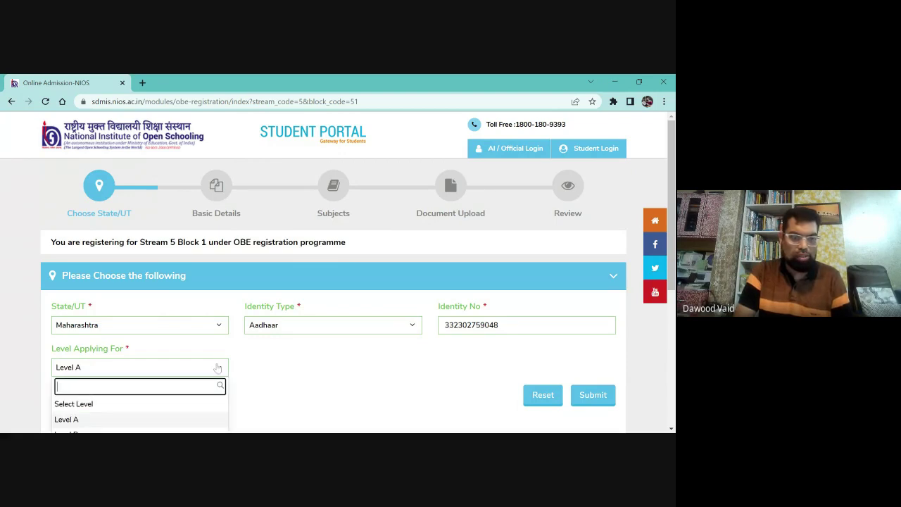
{"action": "scroll", "coordinate": [211, 352], "scroll_direction": "down", "scroll_amount": 2}
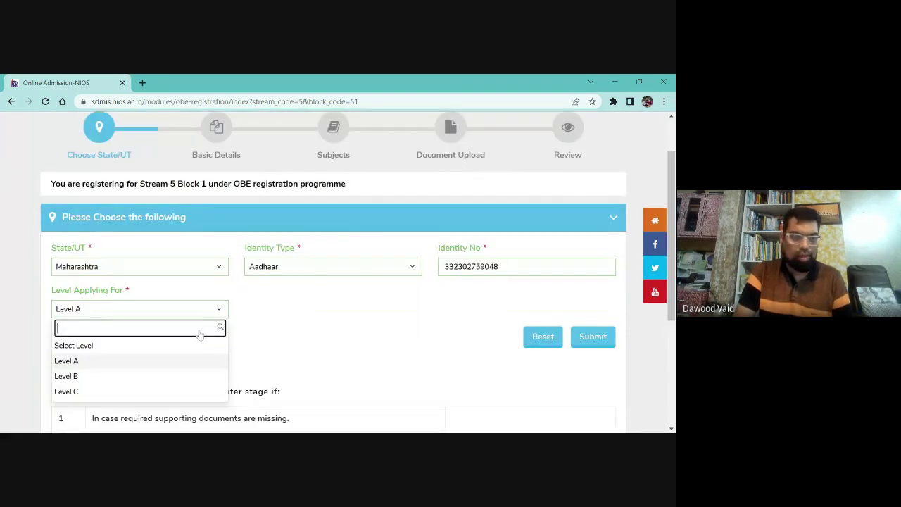
{"action": "left_click", "coordinate": [62, 377]}
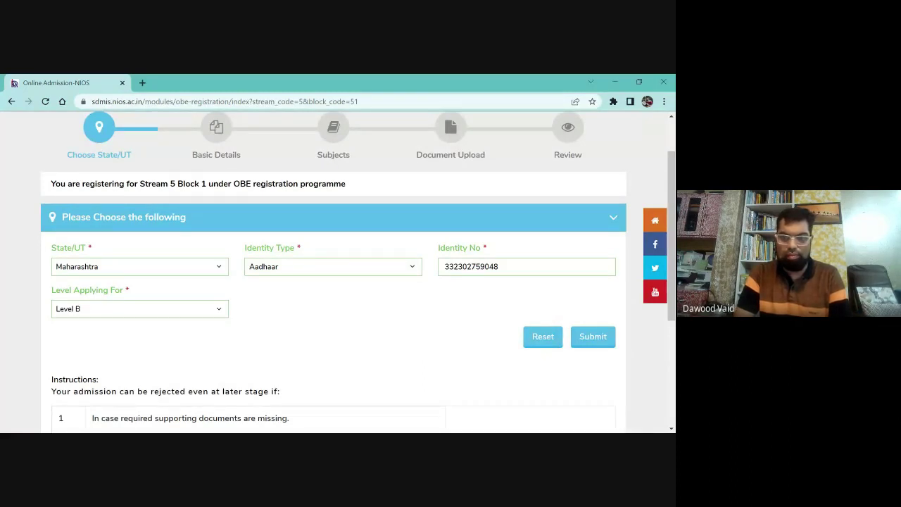
{"action": "left_click", "coordinate": [591, 345]}
Step: Confirm continuing, then enter the candidate's, father's and mother's names
{"action": "left_click", "coordinate": [445, 246]}
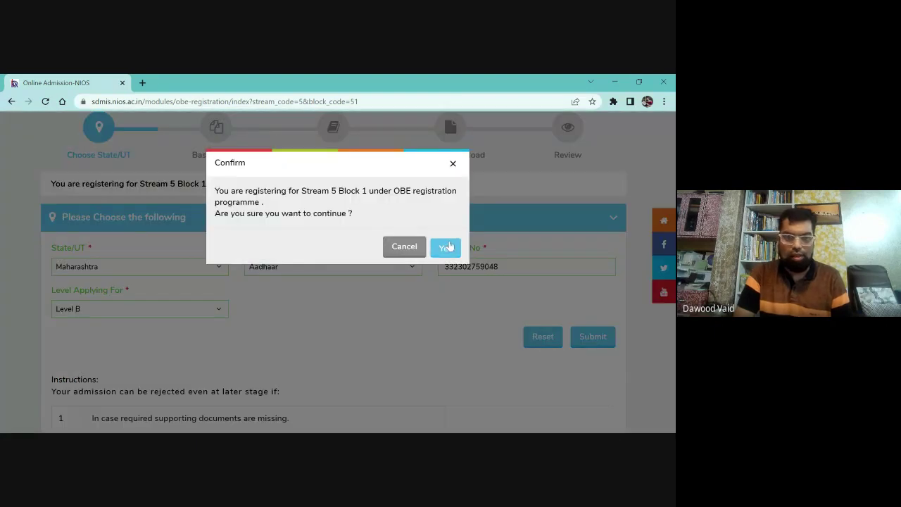
{"action": "key", "text": "Tab"}
{"action": "key", "text": "Tab"}
{"action": "type", "text": "SHAZIA"}
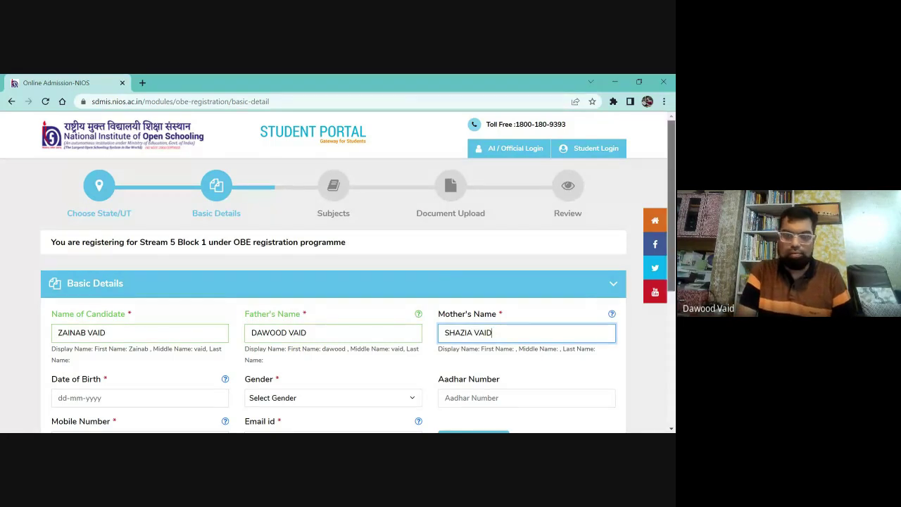
{"action": "scroll", "coordinate": [581, 255], "scroll_direction": "down", "scroll_amount": 2}
{"action": "left_click", "coordinate": [106, 251]}
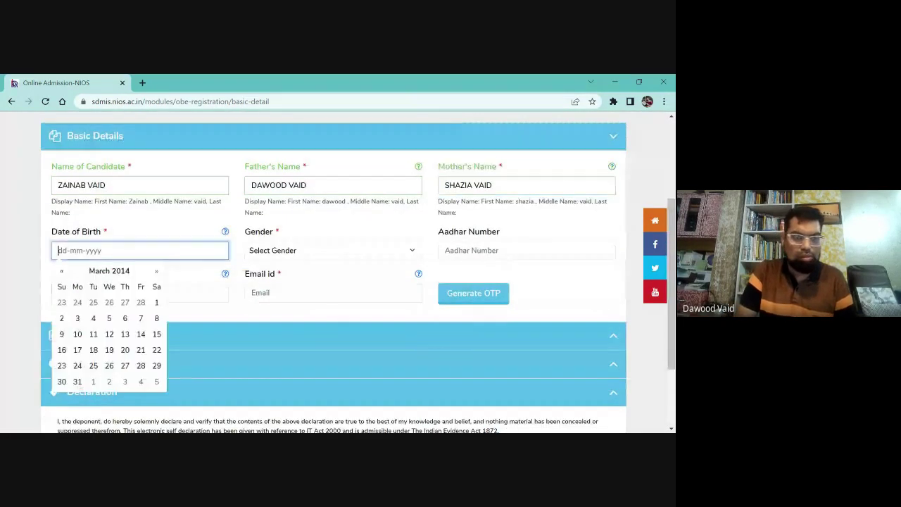
{"action": "left_click", "coordinate": [109, 268]}
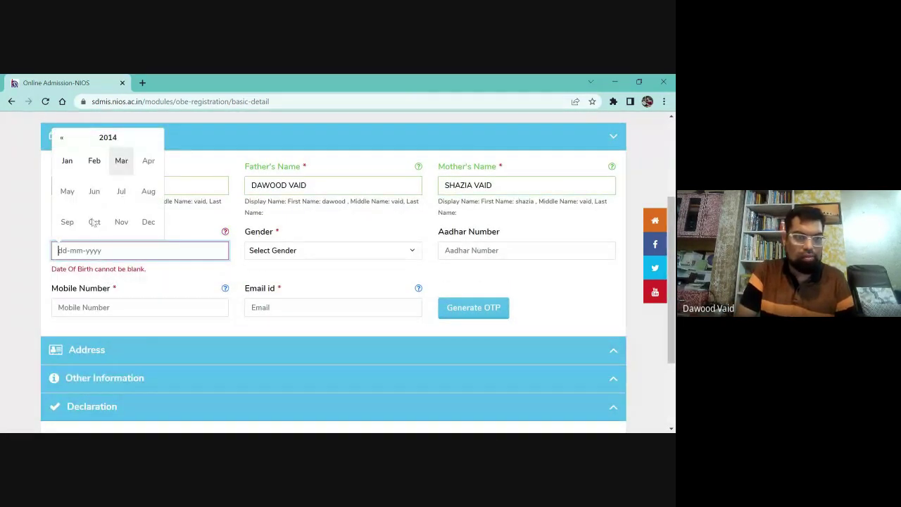
{"action": "left_click", "coordinate": [61, 138]}
{"action": "left_click", "coordinate": [61, 138]}
{"action": "left_click", "coordinate": [61, 138]}
{"action": "left_click", "coordinate": [61, 137]}
{"action": "left_click", "coordinate": [60, 138]}
{"action": "left_click", "coordinate": [67, 223]}
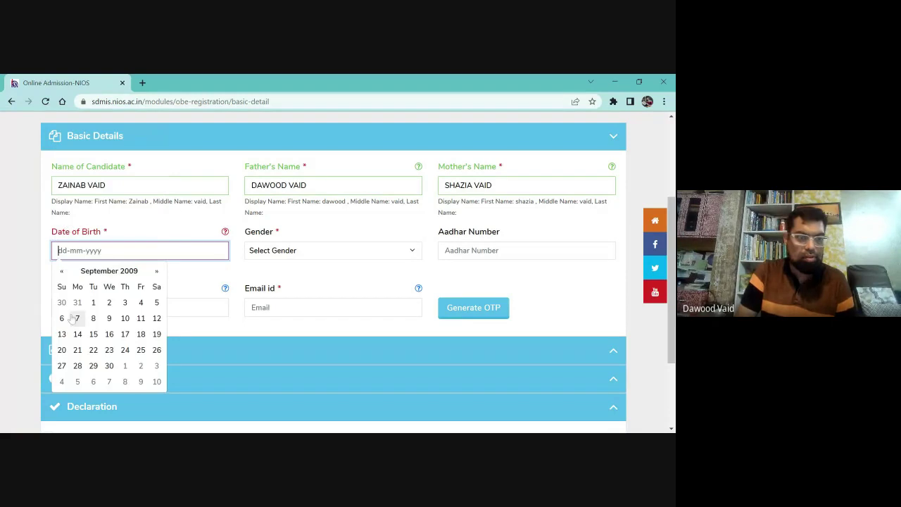
{"action": "left_click", "coordinate": [94, 318]}
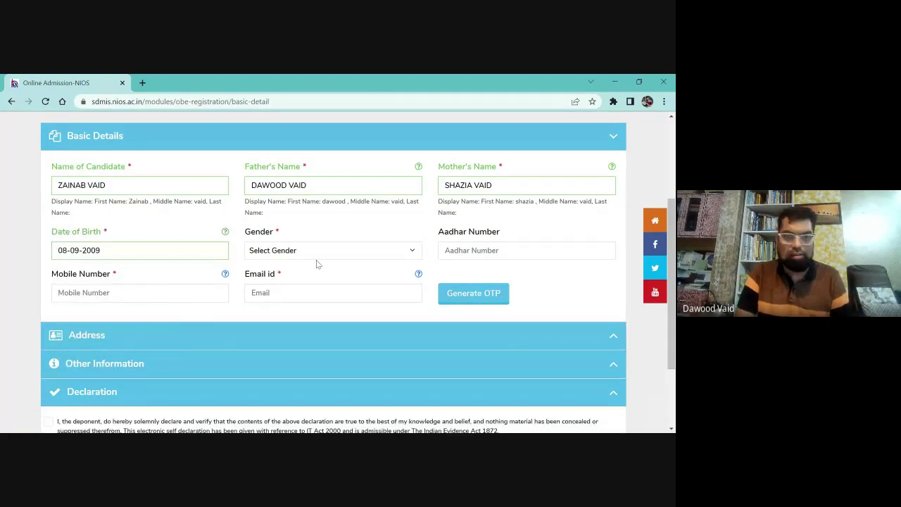